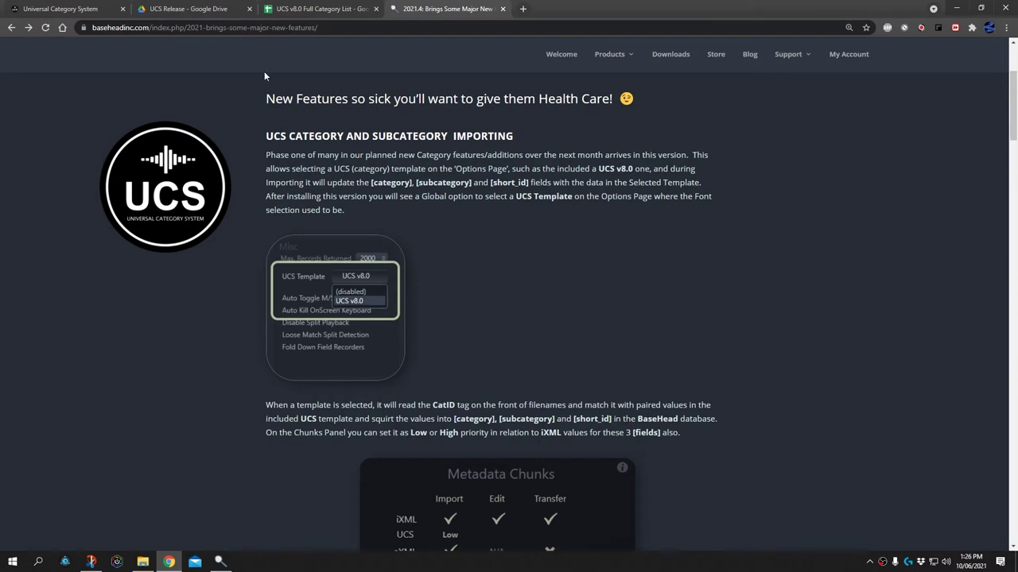
# Step: Switch from the BaseHead 2021.4 blog post to the universalcategorysystem.com tab
pyautogui.click(95, 14)
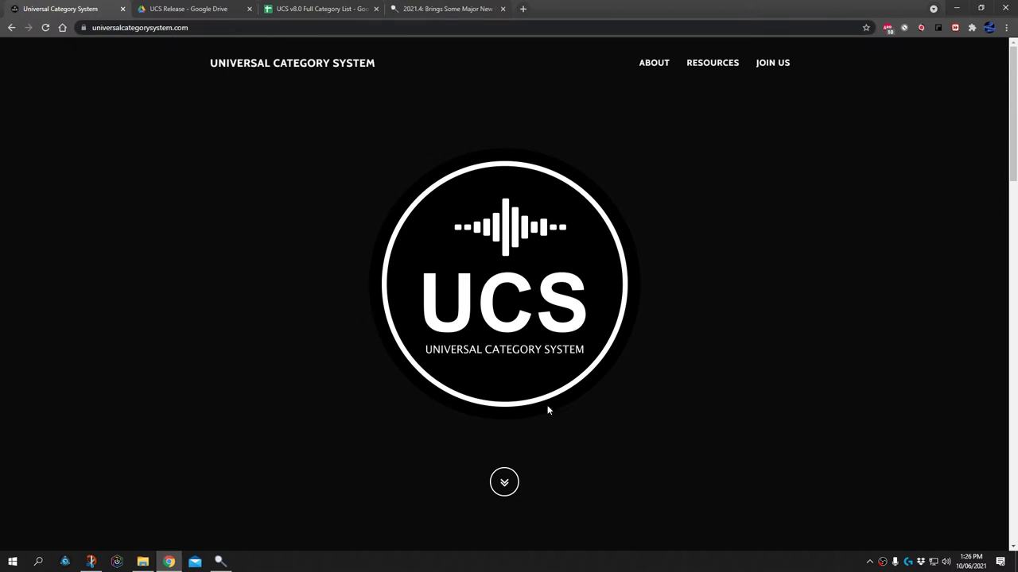
# Step: Scroll to the site's Resources section and open the UCS Release folder on Google Drive
pyautogui.scroll(-3, 675, 387)
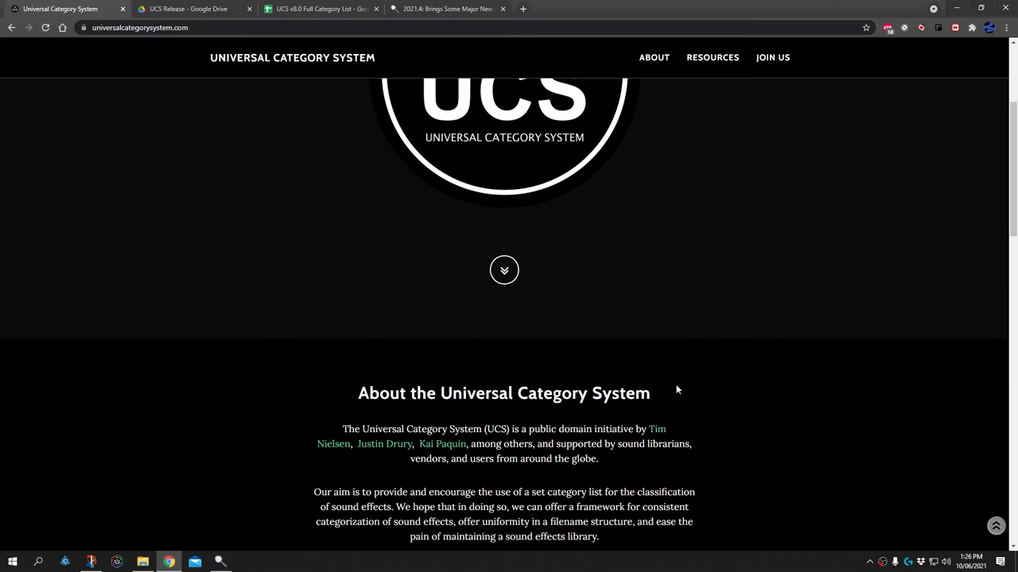
pyautogui.scroll(-5, 677, 390)
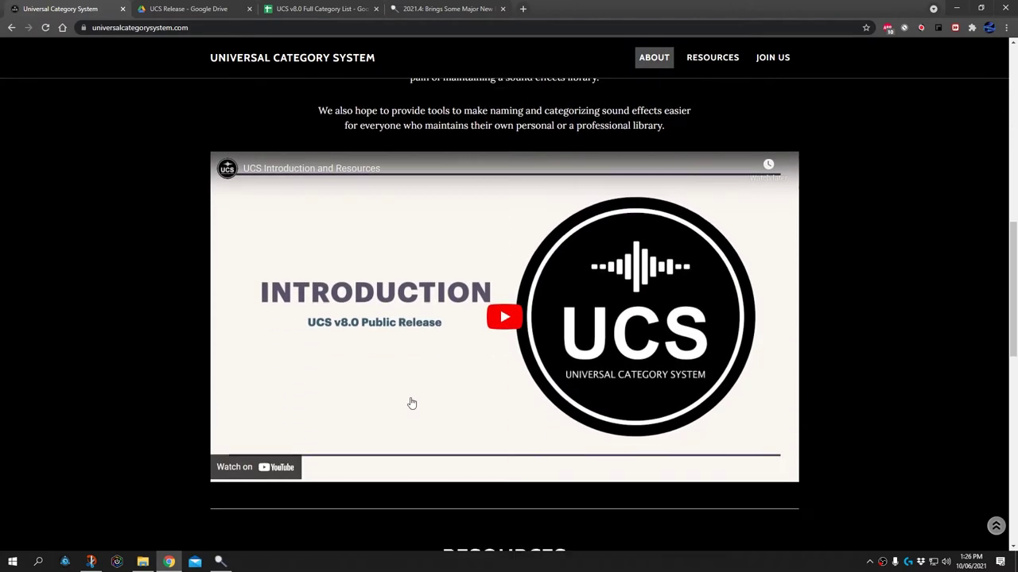
pyautogui.scroll(-5, 412, 404)
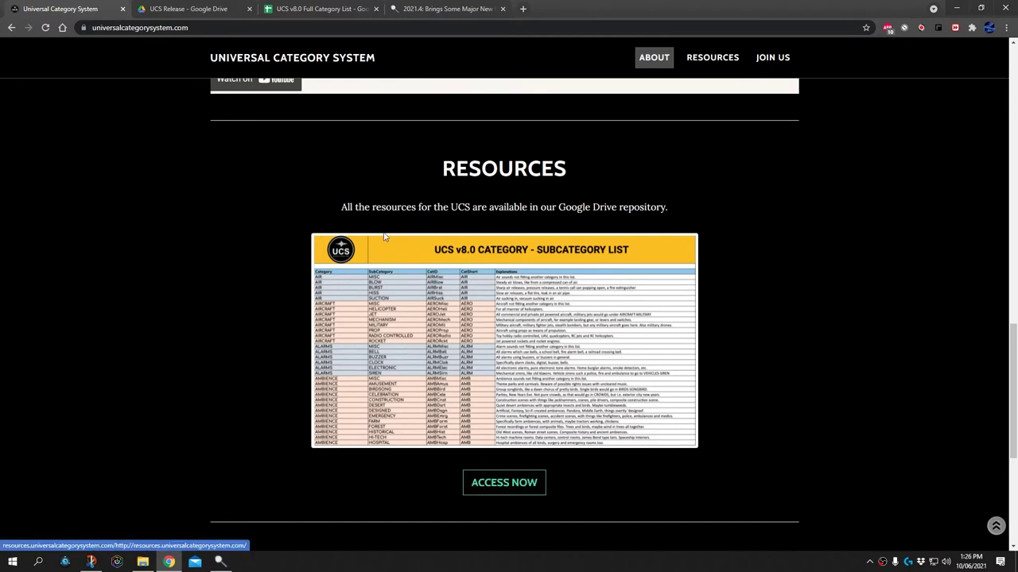
pyautogui.click(504, 483)
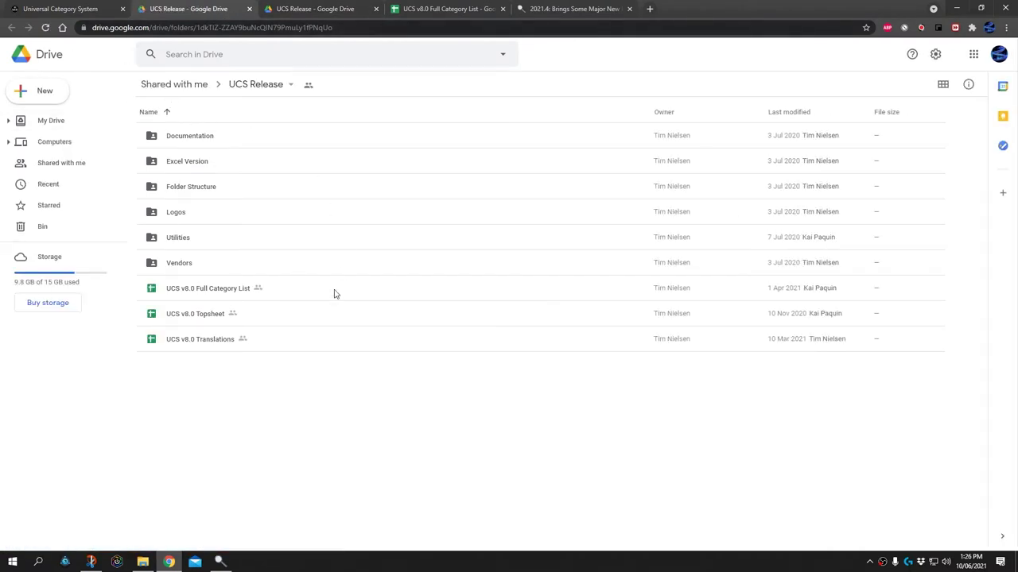
# Step: Open the UCS v8.0 Full Category List spreadsheet and scroll through its category rows
pyautogui.click(466, 14)
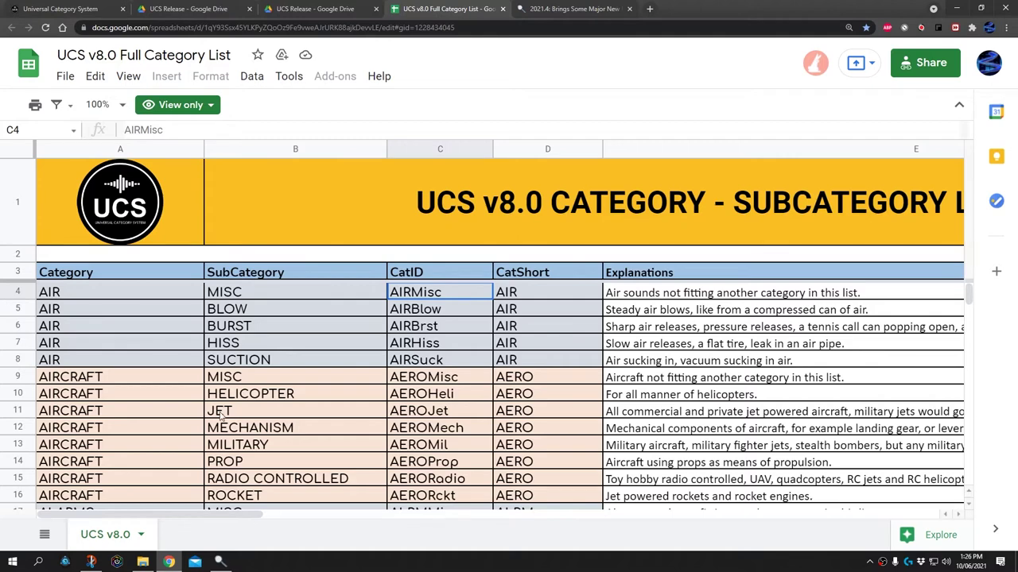
pyautogui.scroll(-5, 221, 415)
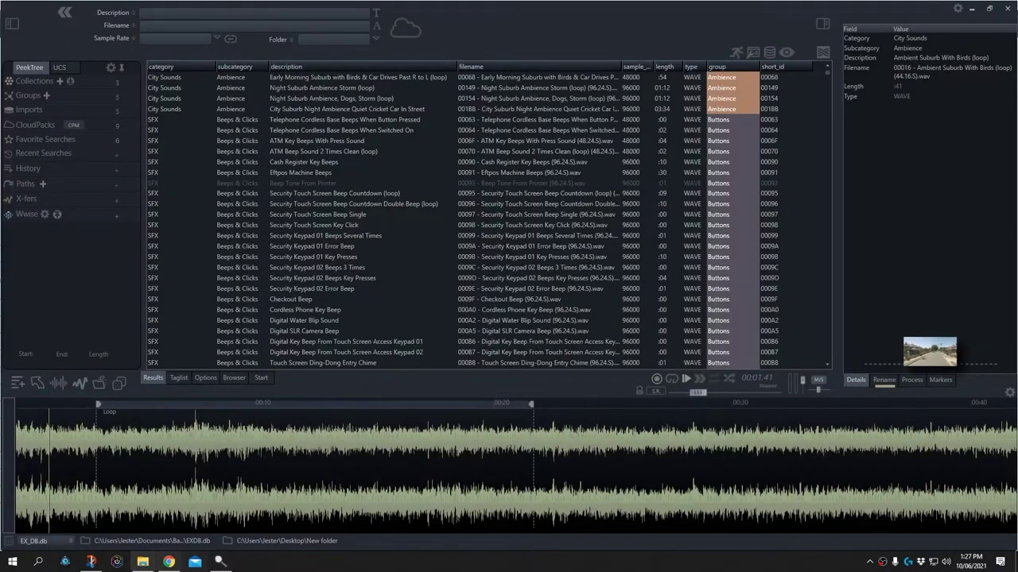
pyautogui.click(143, 561)
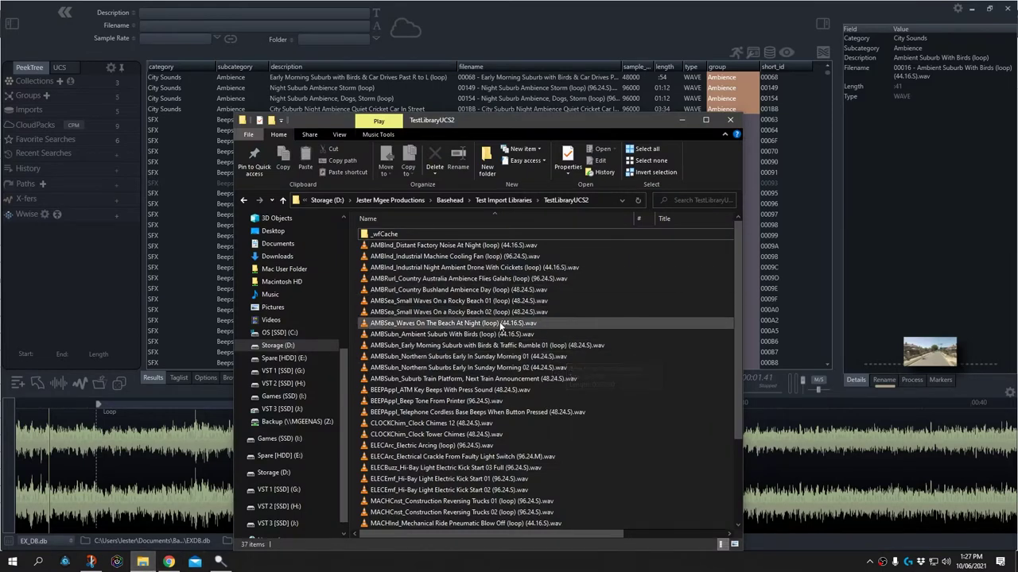
pyautogui.scroll(-4, 517, 294)
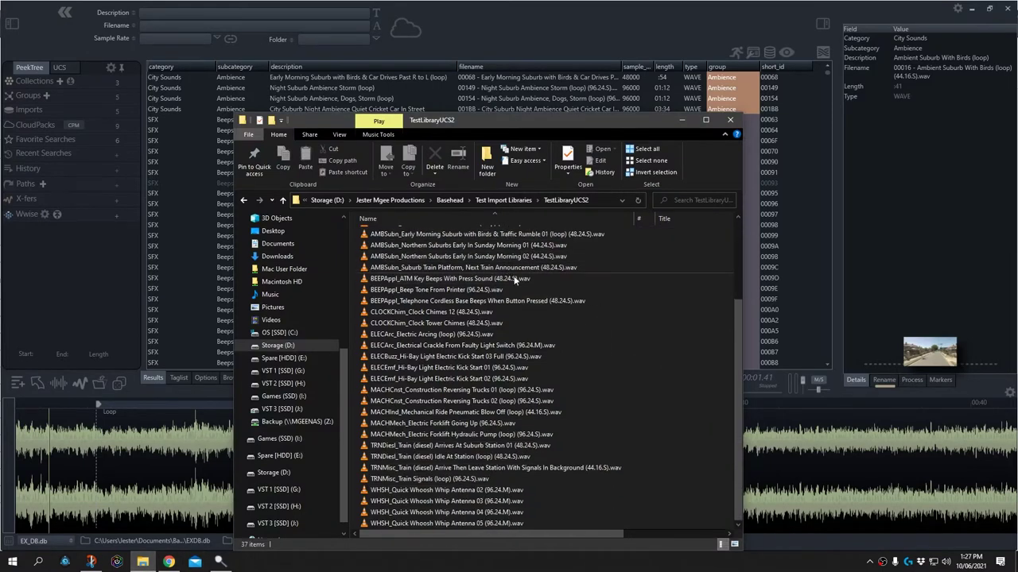
pyautogui.scroll(4, 493, 286)
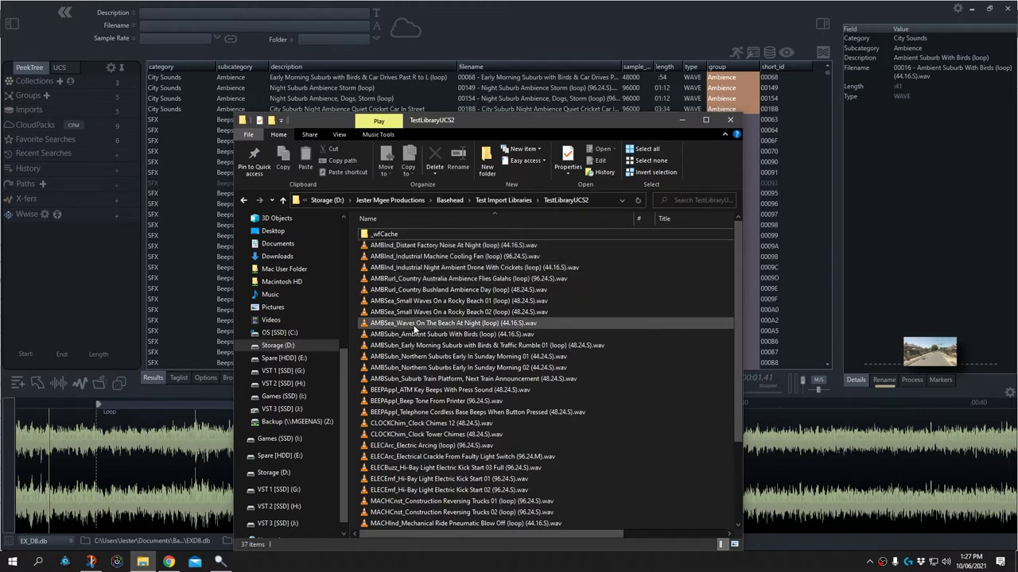
pyautogui.click(220, 394)
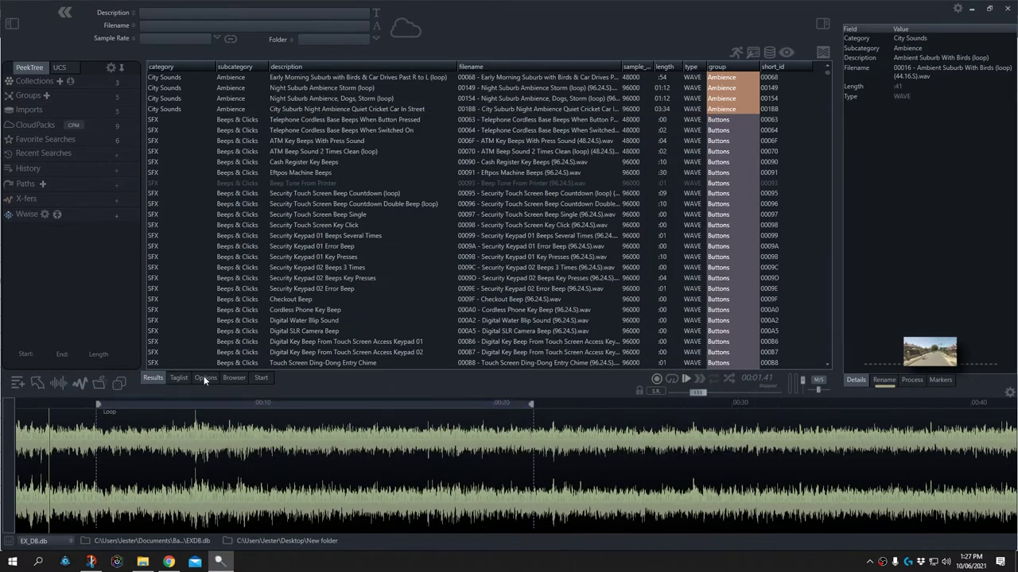
pyautogui.click(204, 379)
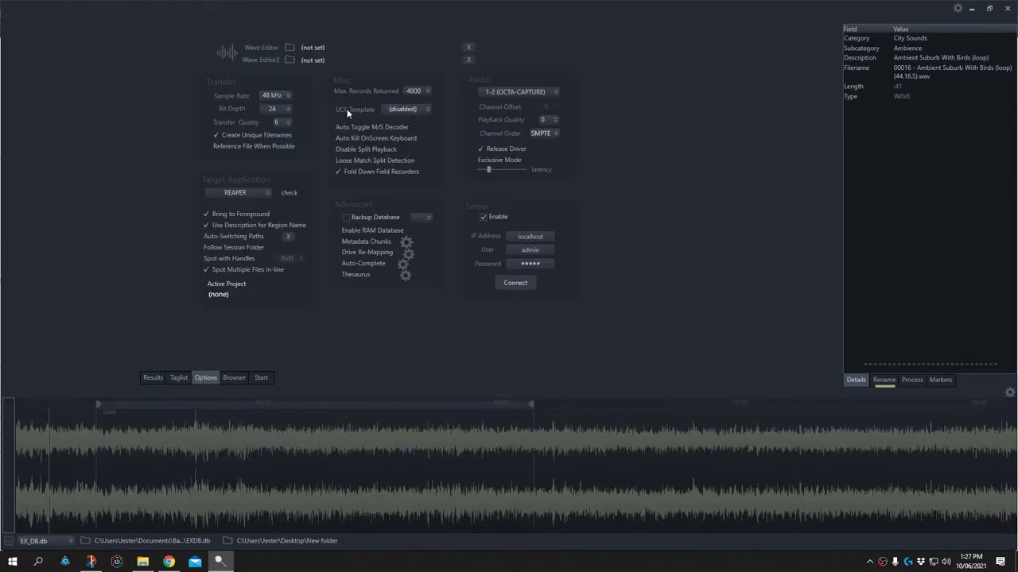
pyautogui.click(408, 110)
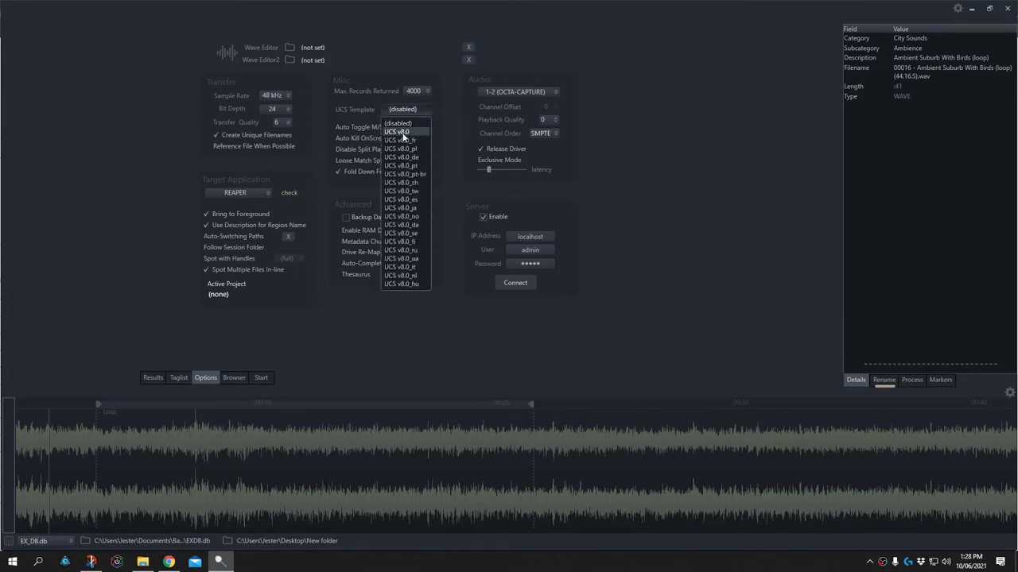
pyautogui.click(401, 132)
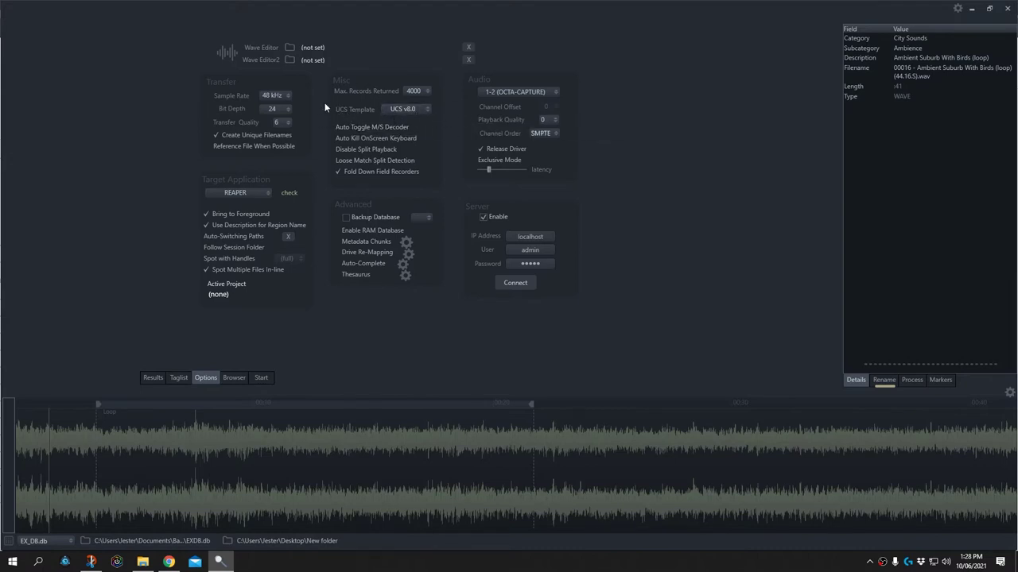
pyautogui.click(406, 110)
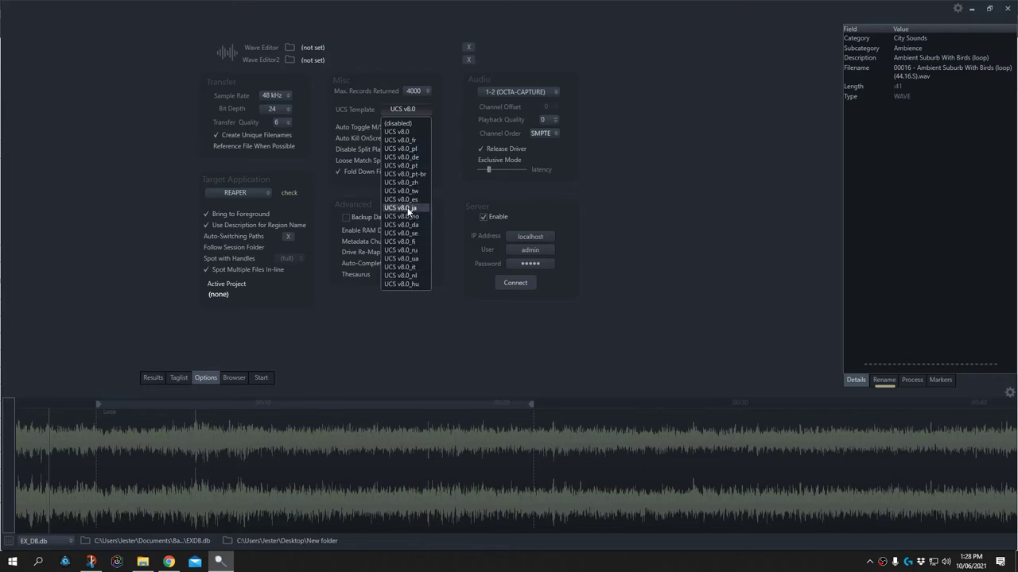
pyautogui.click(453, 173)
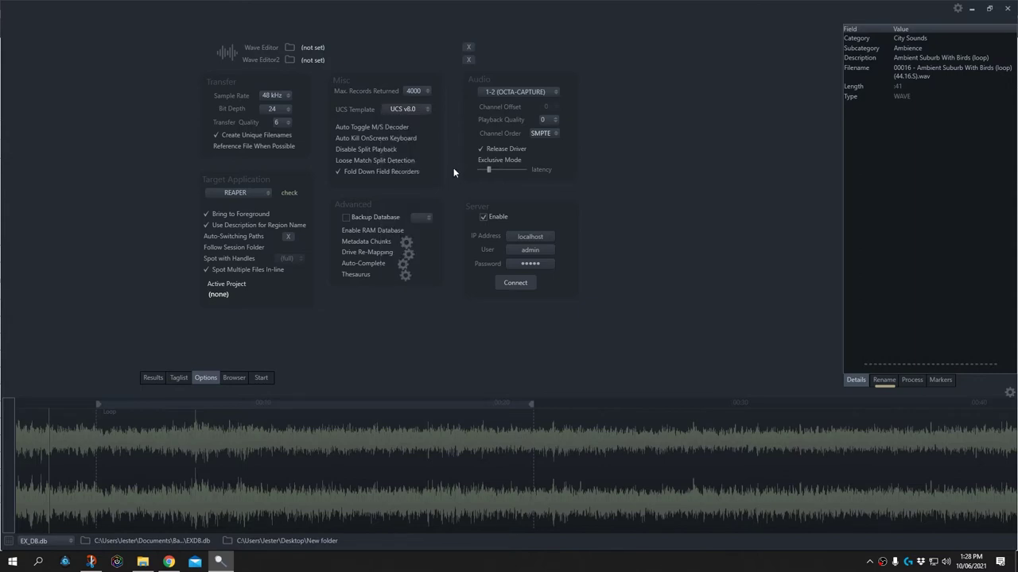
pyautogui.click(410, 109)
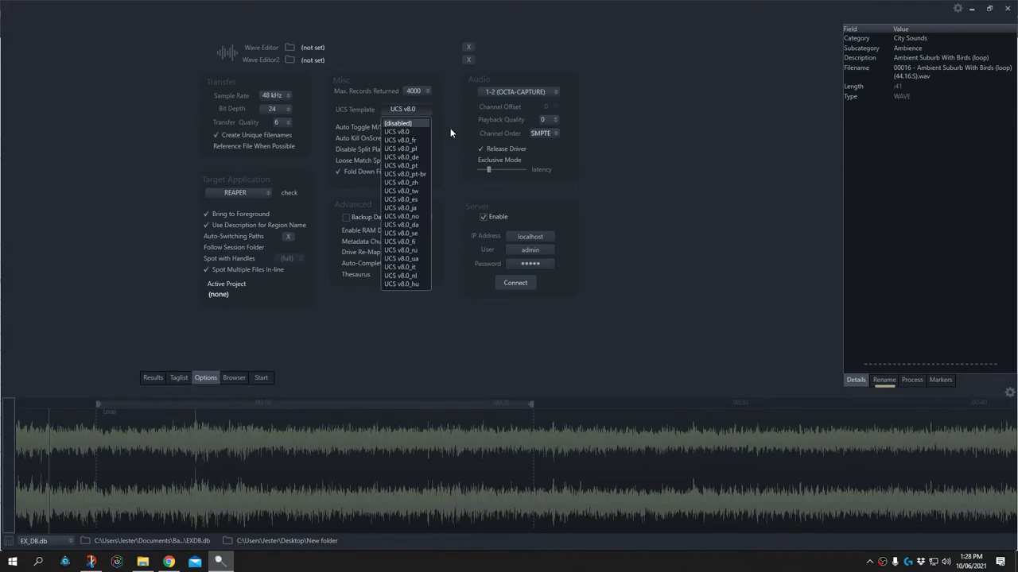
pyautogui.click(402, 123)
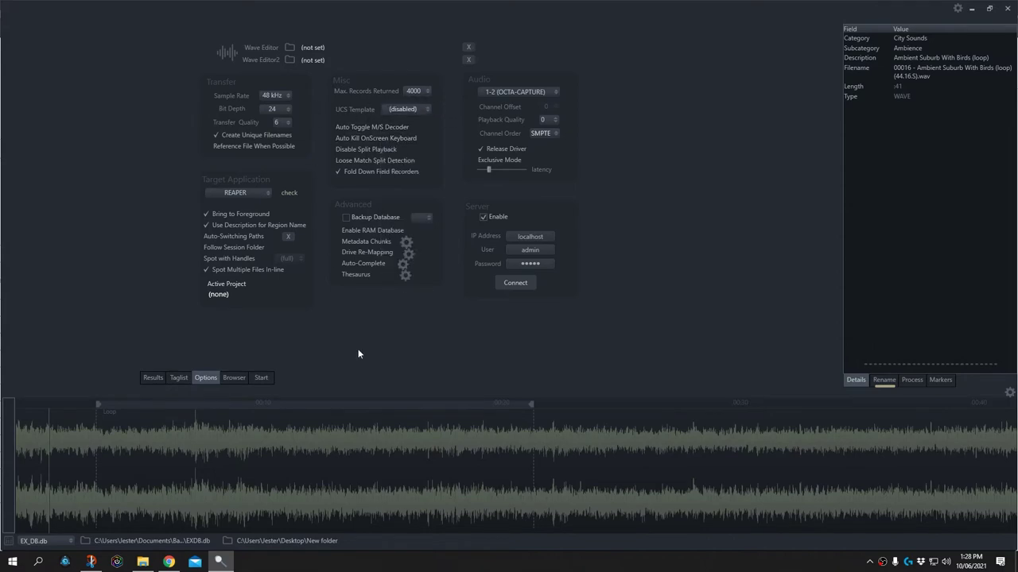
pyautogui.click(152, 378)
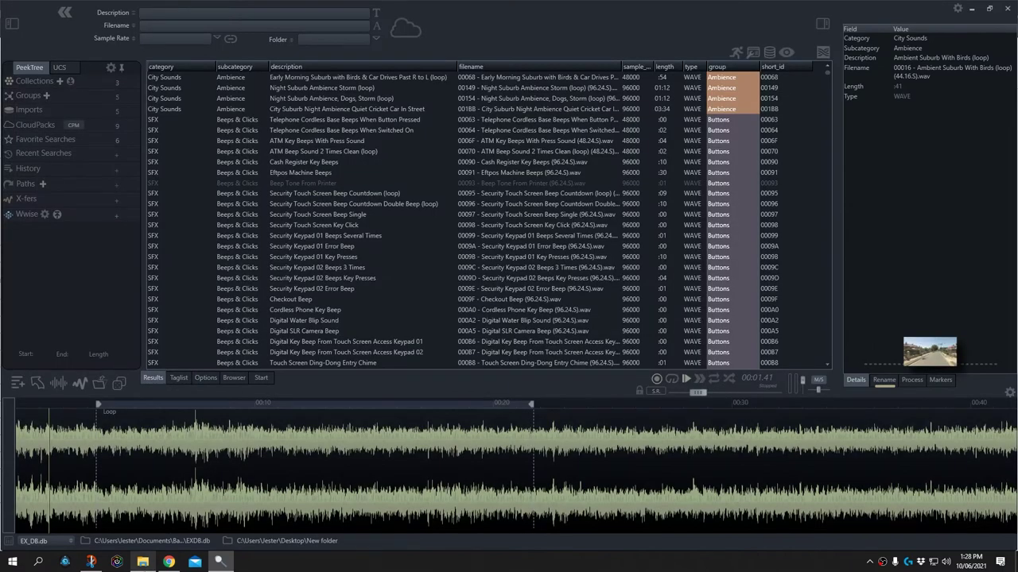
# Step: Drop the TestLibraryUCS2 folder from Test Import Libraries onto BaseHead and import it as UCS
pyautogui.click(143, 561)
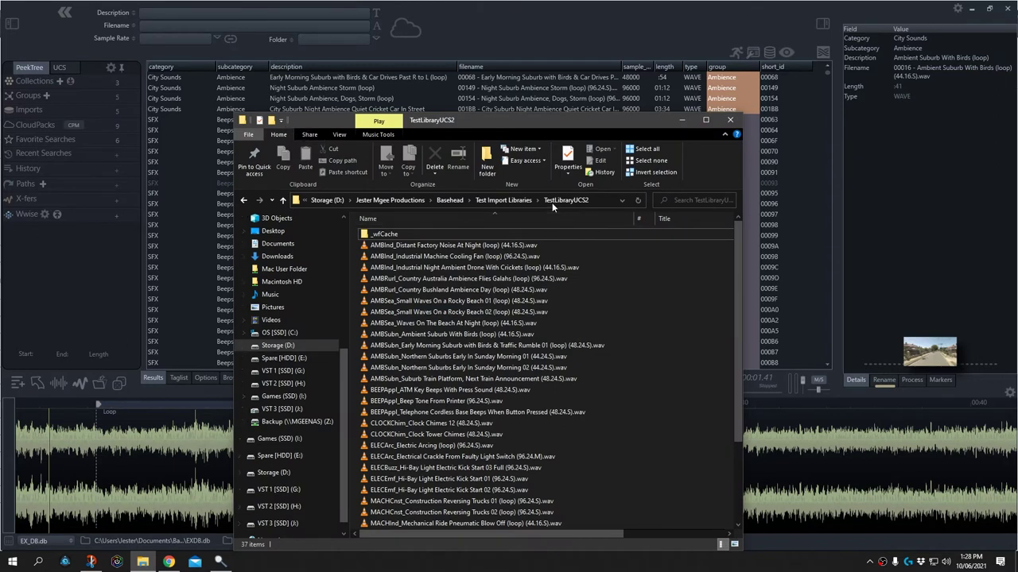
pyautogui.click(503, 200)
pyautogui.click(508, 401)
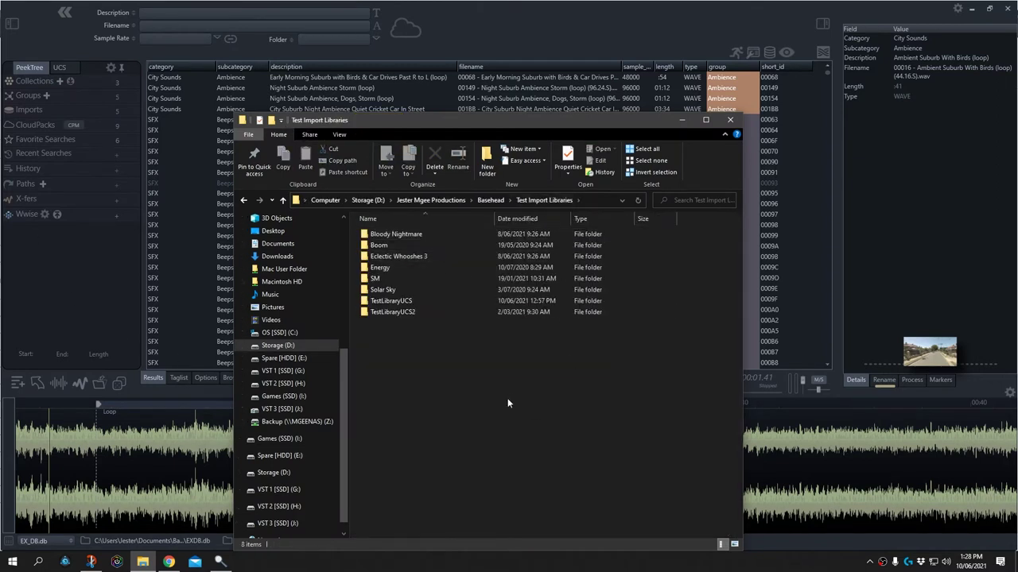
pyautogui.click(409, 315)
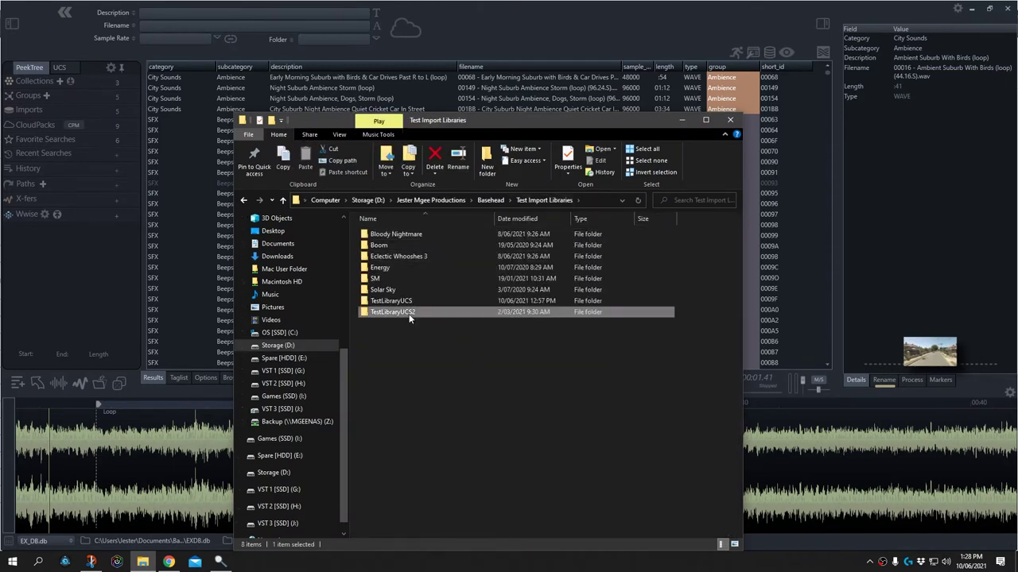
pyautogui.click(449, 371)
pyautogui.moveTo(398, 317); pyautogui.dragTo(439, 105)
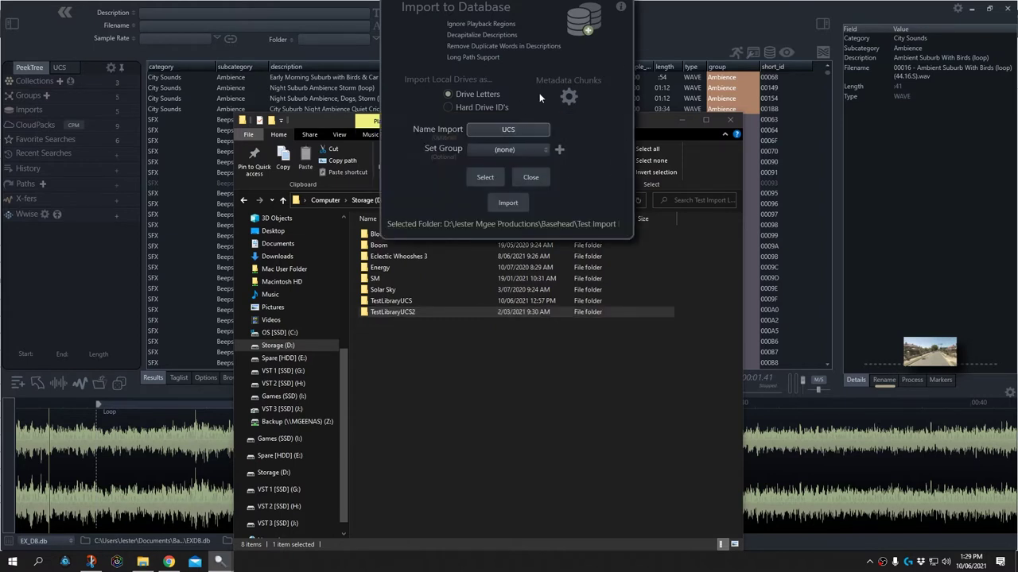
pyautogui.click(518, 206)
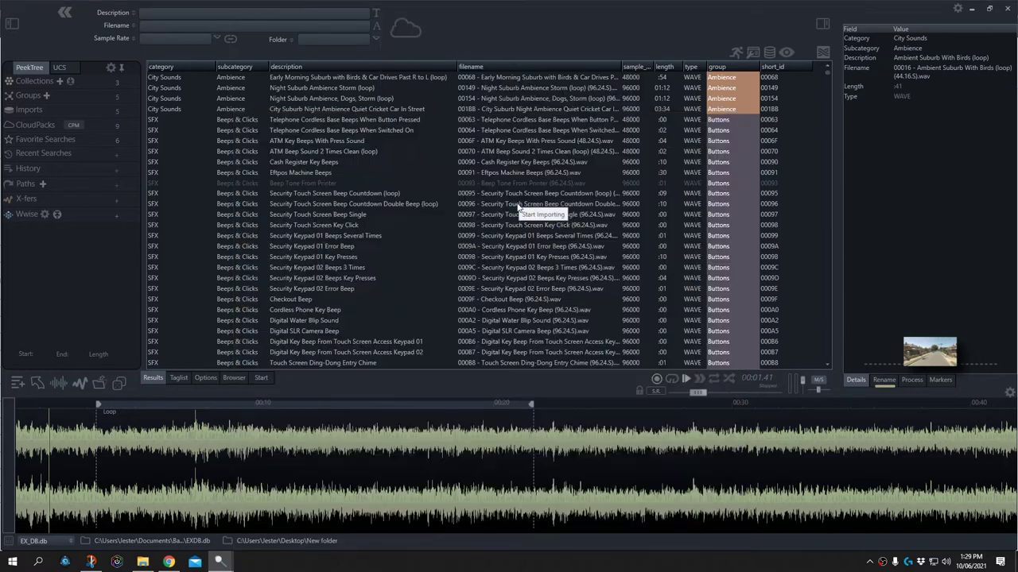
# Step: Confirm the finished import and check the Ambient Suburb With Birds record's details
pyautogui.click(517, 217)
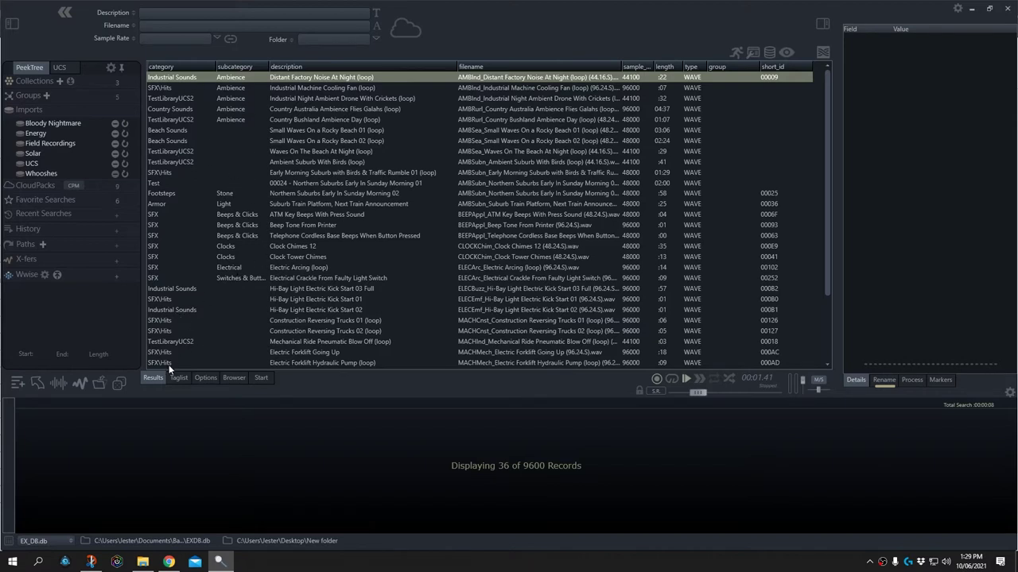
pyautogui.scroll(-3, 217, 329)
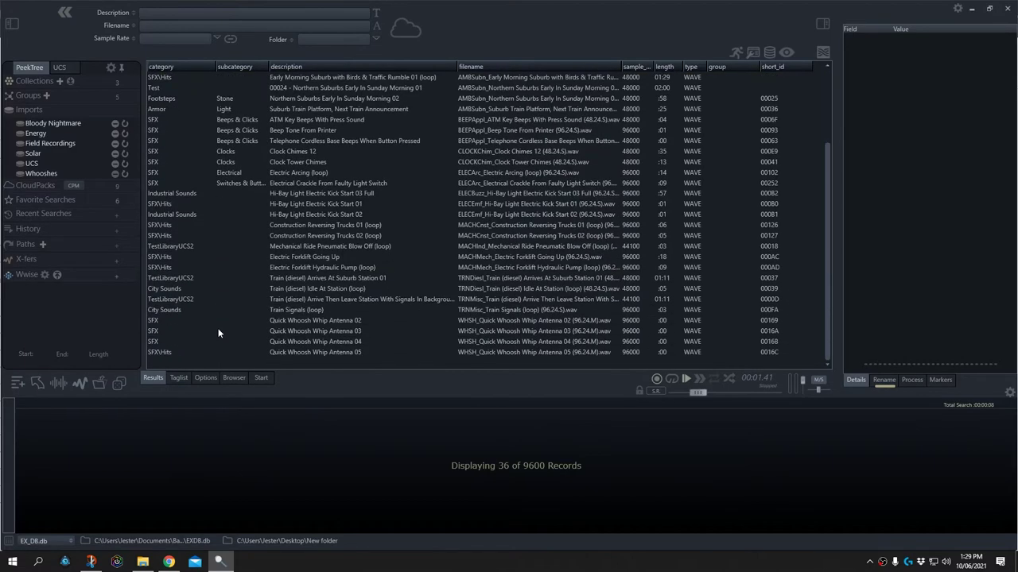
pyautogui.scroll(3, 217, 328)
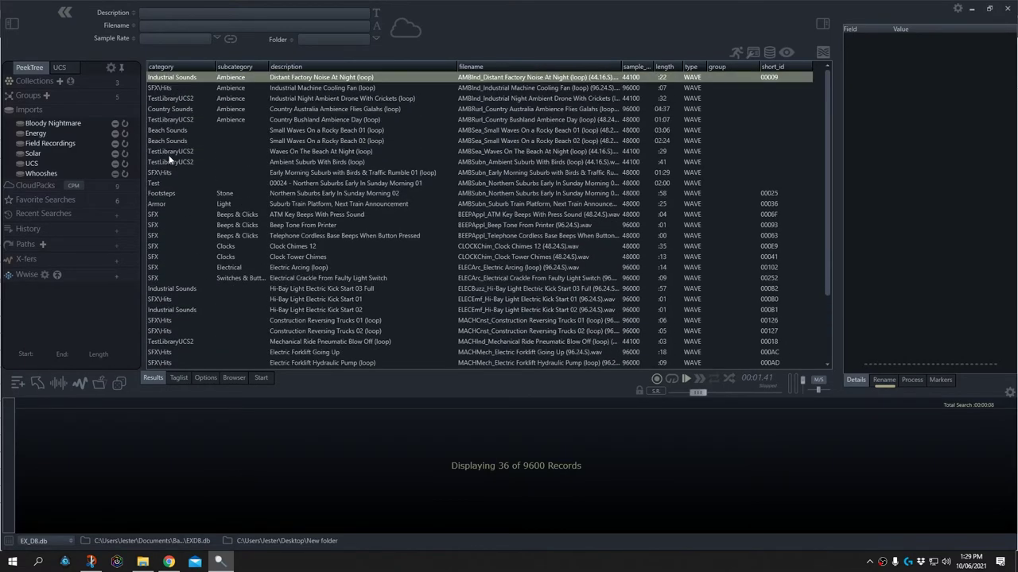
pyautogui.click(182, 162)
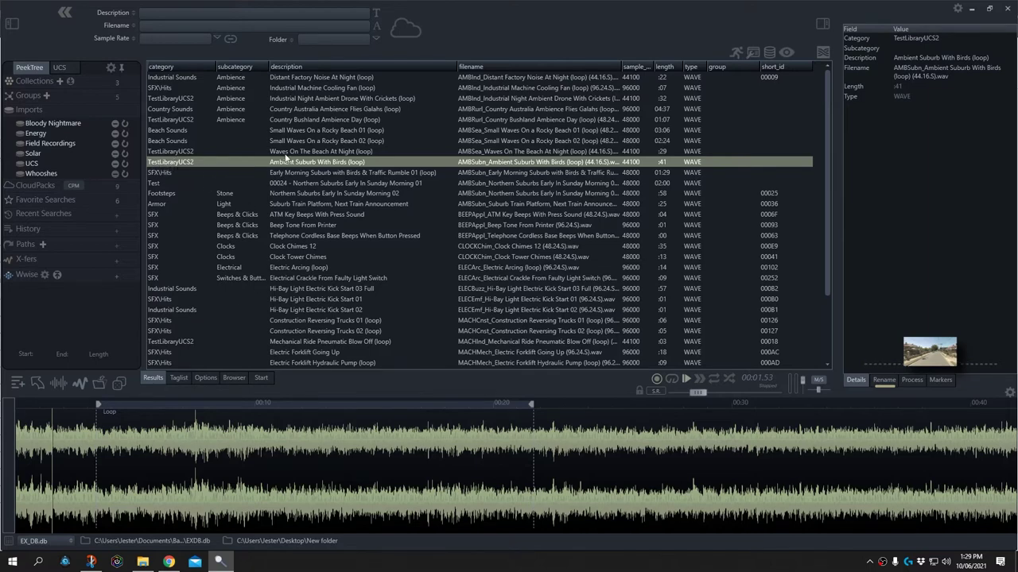
# Step: Delete the UCS import with its records and switch the UCS Template option to UCS v8.0
pyautogui.click(114, 164)
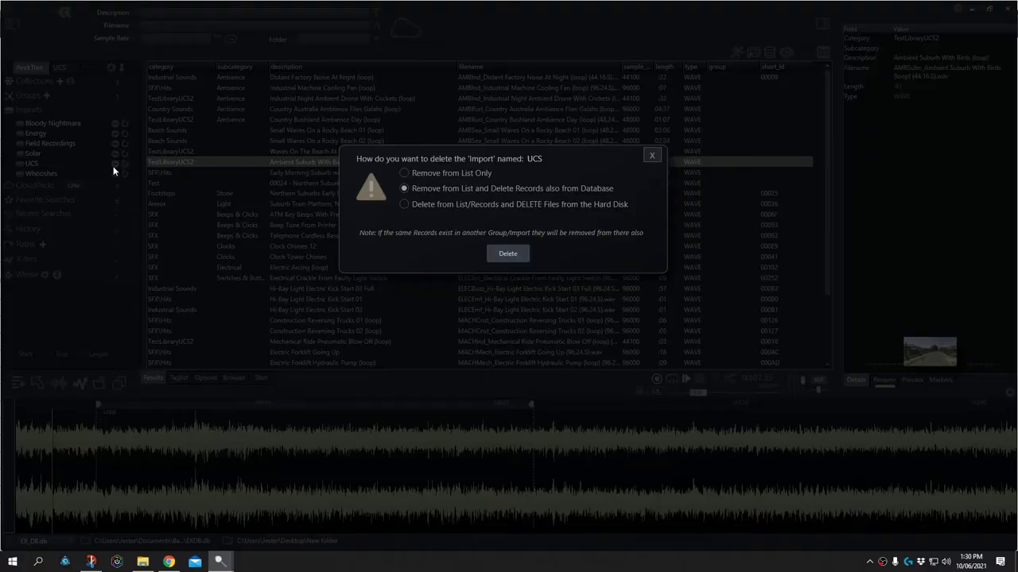
pyautogui.click(509, 259)
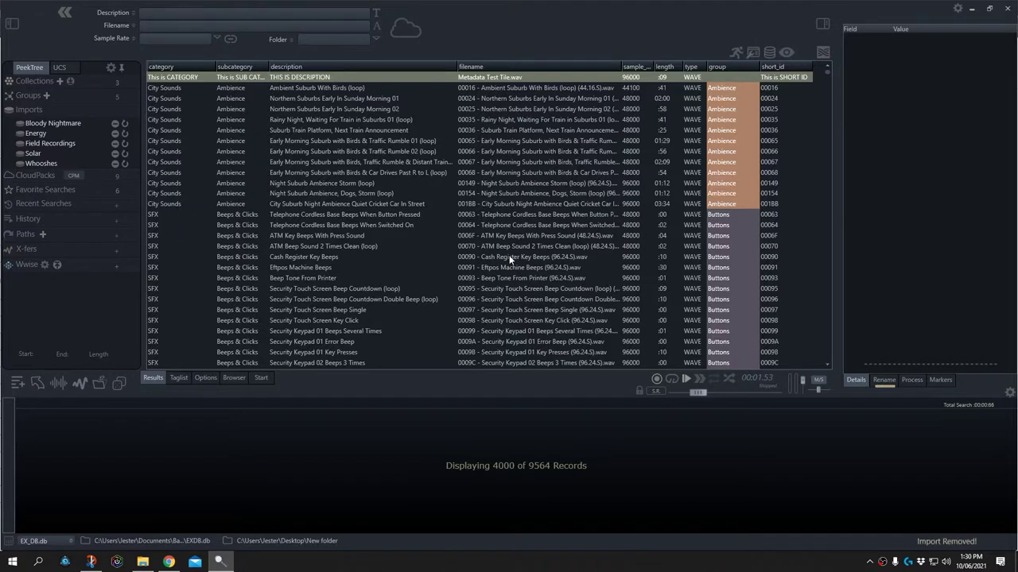
pyautogui.click(206, 379)
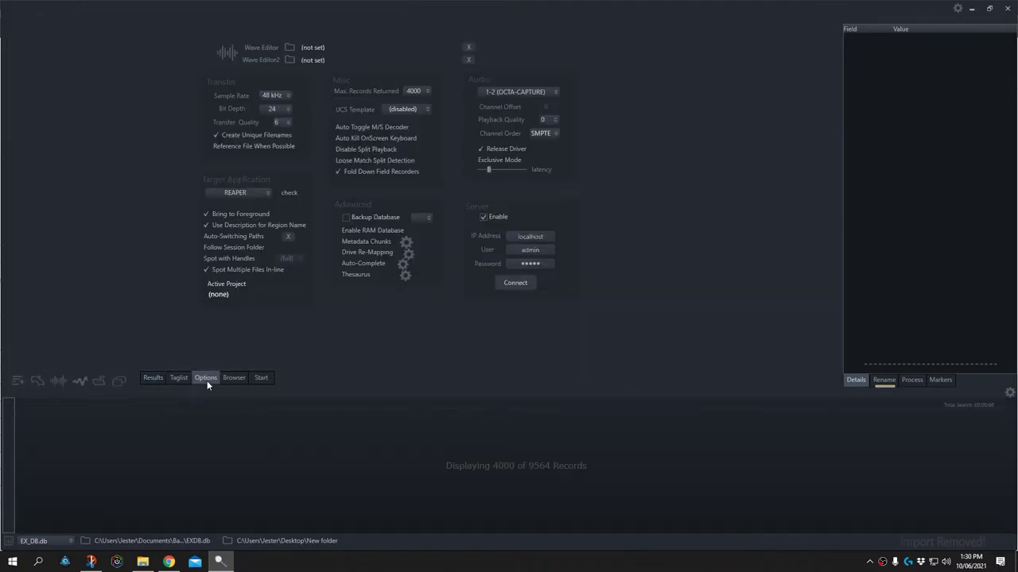
pyautogui.click(415, 109)
pyautogui.click(412, 132)
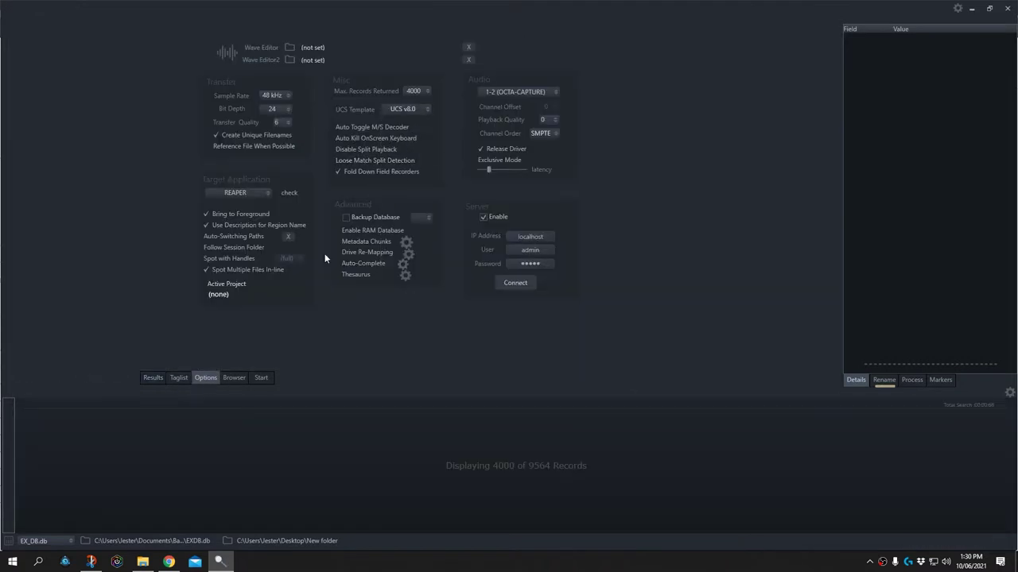
pyautogui.click(152, 379)
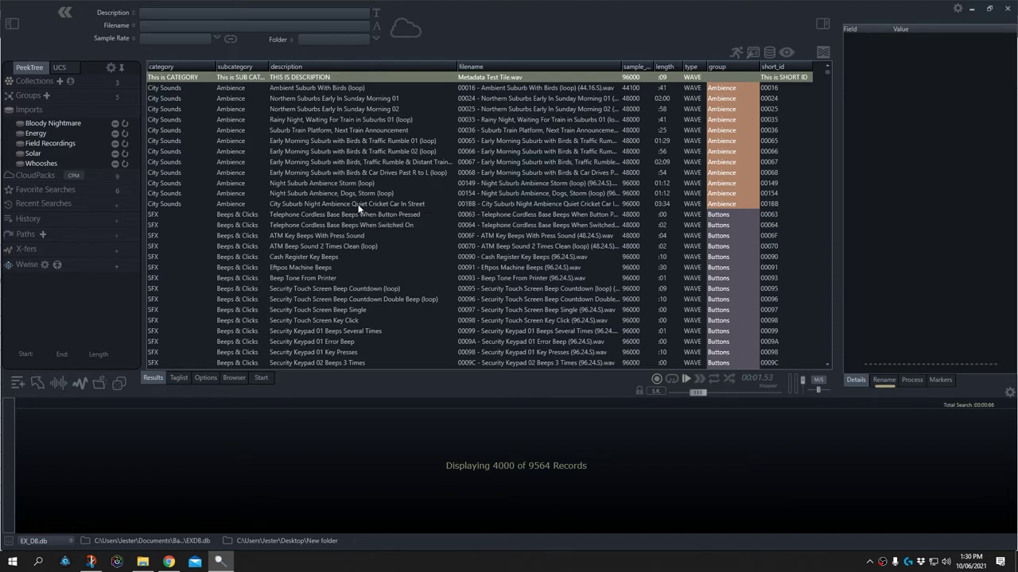
# Step: Open the Metadata Chunks dialog with F4
pyautogui.press('F4')
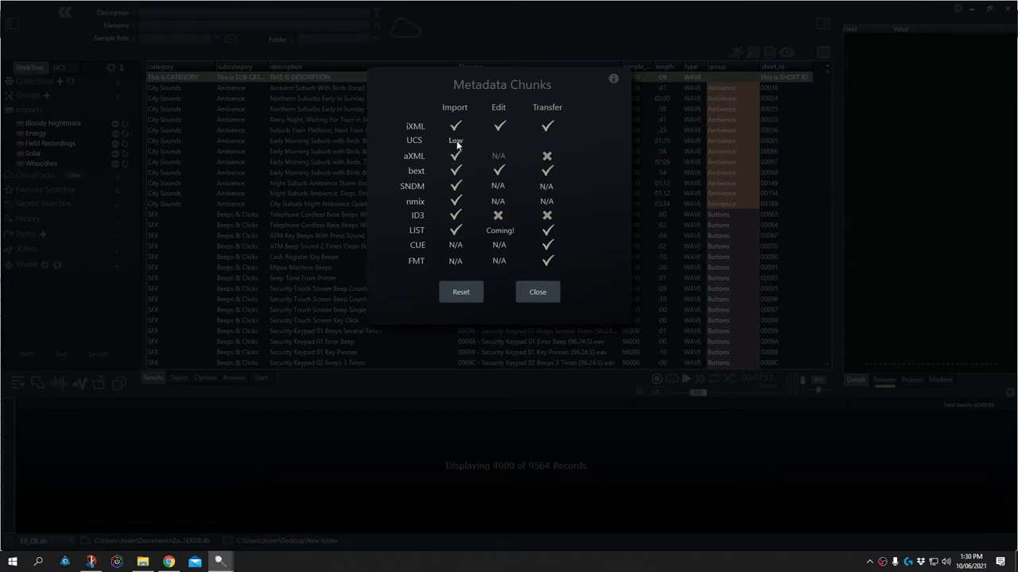
# Step: Toggle the UCS Import priority in Metadata Chunks between Low and High, leaving it on High
pyautogui.click(456, 142)
pyautogui.click(455, 143)
pyautogui.click(455, 144)
pyautogui.click(456, 140)
pyautogui.moveTo(475, 142)
# Step: Close Metadata Chunks and open the TestLibraryUCS2 folder in File Explorer
pyautogui.click(538, 292)
pyautogui.click(143, 561)
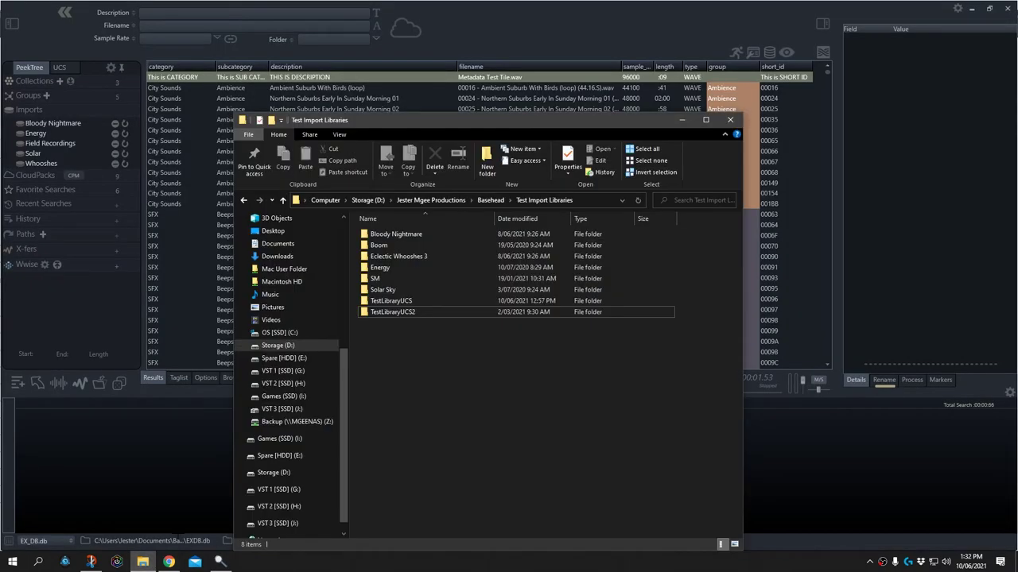
pyautogui.doubleClick(434, 317)
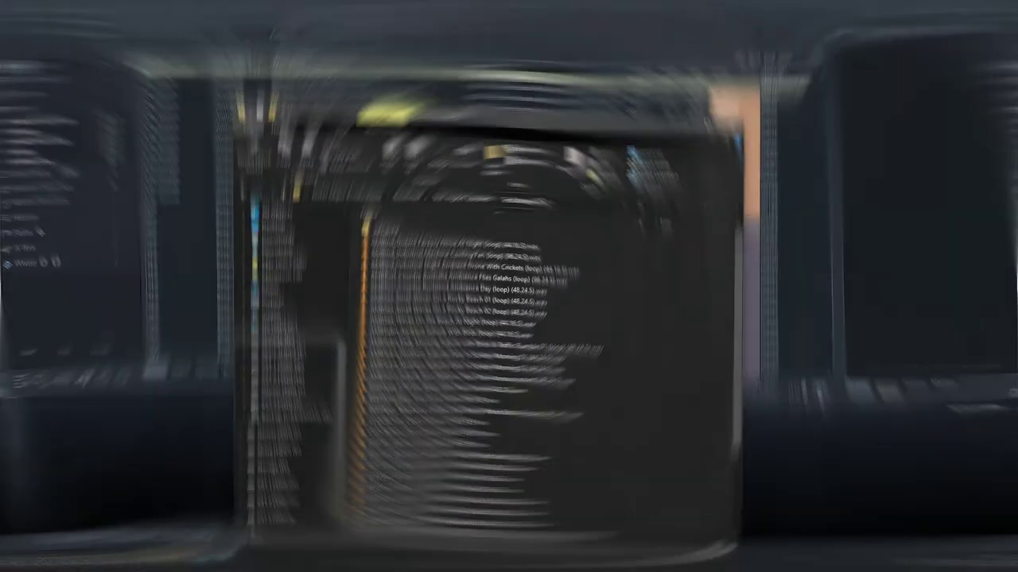
# Step: Set BaseHead's UCS Import priority to Low, then go up to Test Import Libraries in Explorer
pyautogui.click(205, 378)
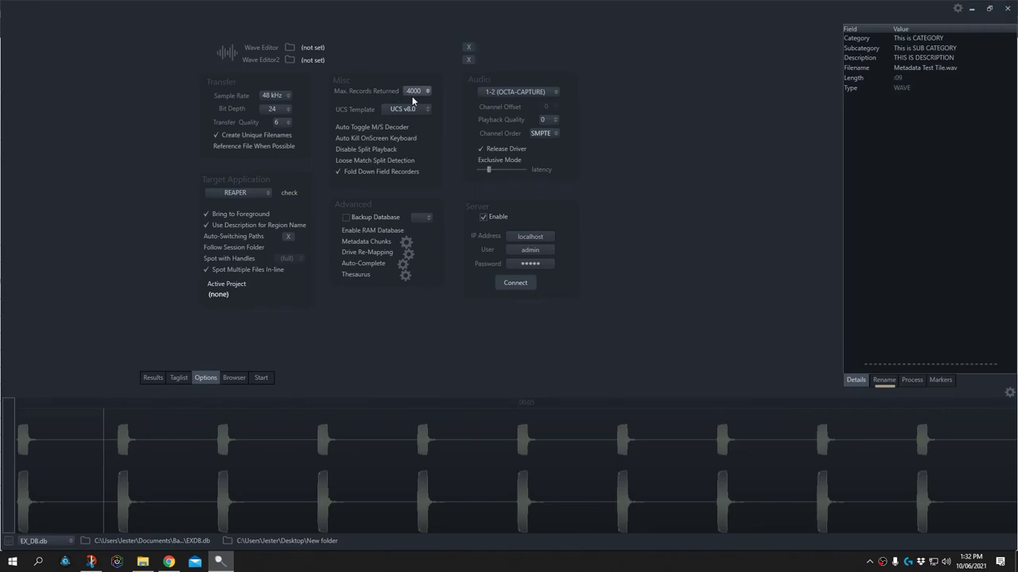
pyautogui.click(150, 378)
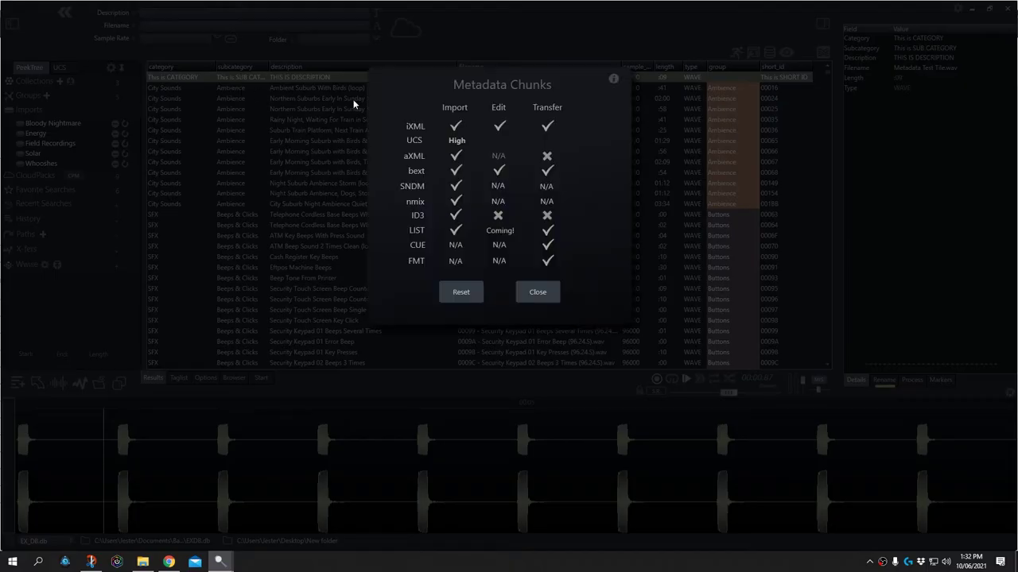
pyautogui.click(460, 142)
pyautogui.click(538, 293)
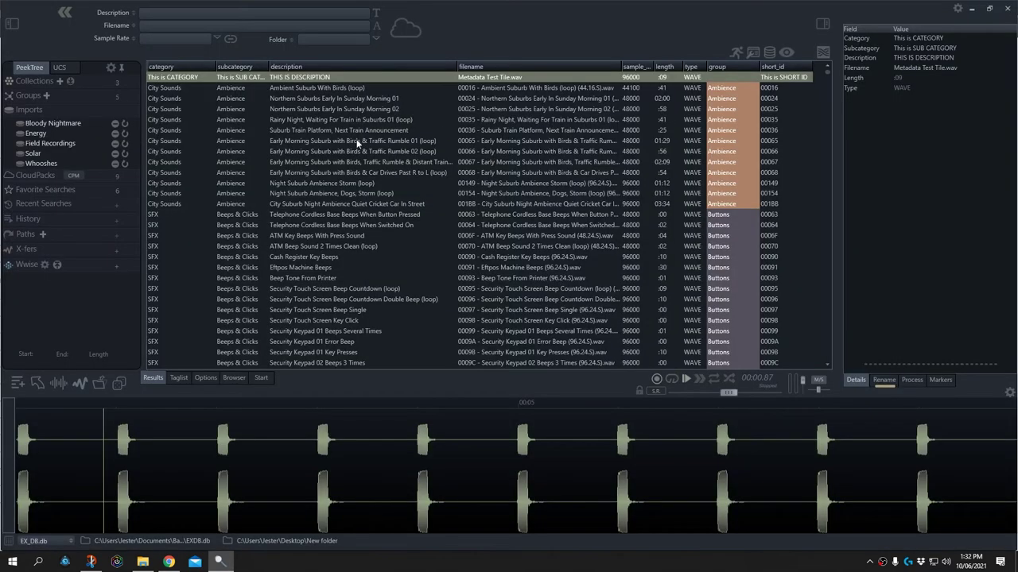
pyautogui.click(142, 563)
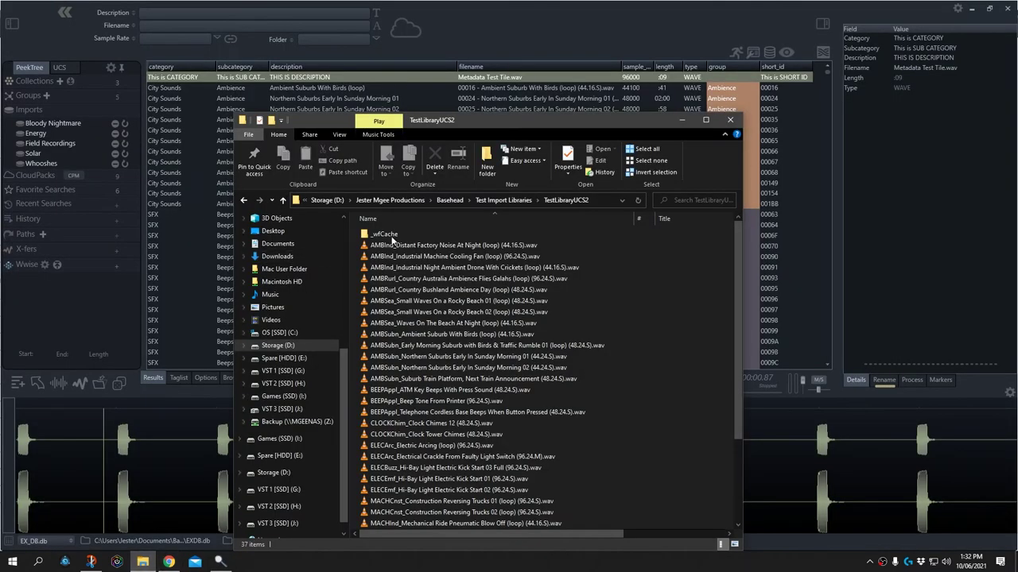
pyautogui.click(482, 200)
# Step: Drag TestLibraryUCS2 into Results, name the import 'UCS', and import all 36 files
pyautogui.moveTo(358, 314); pyautogui.dragTo(439, 91)
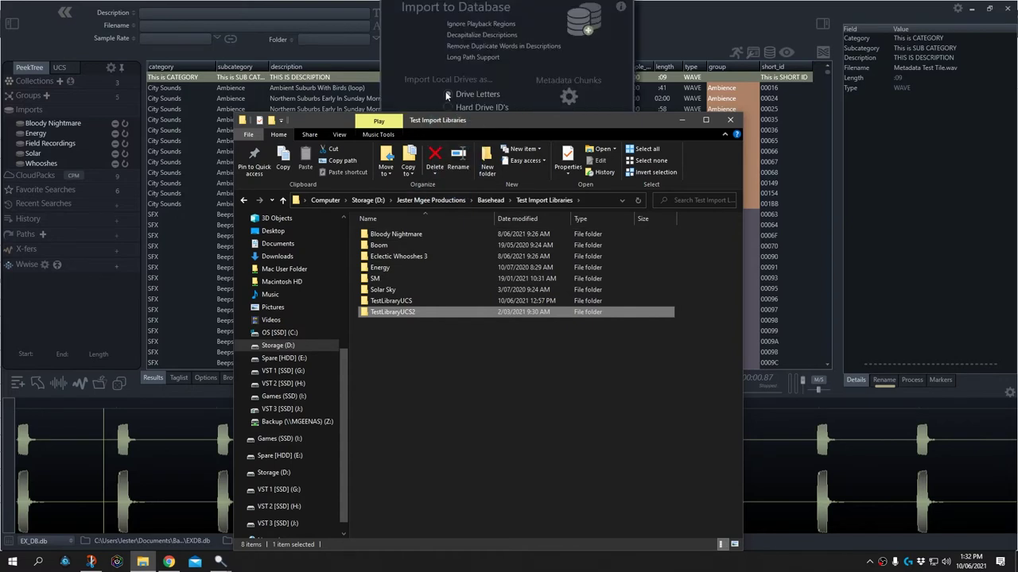
pyautogui.write('UCS')
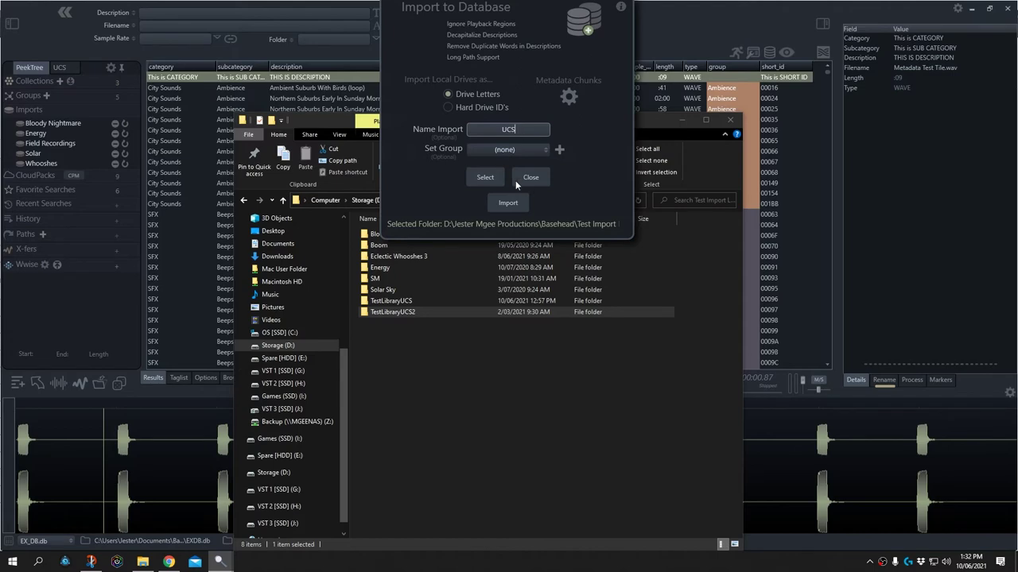
pyautogui.click(514, 206)
pyautogui.click(513, 220)
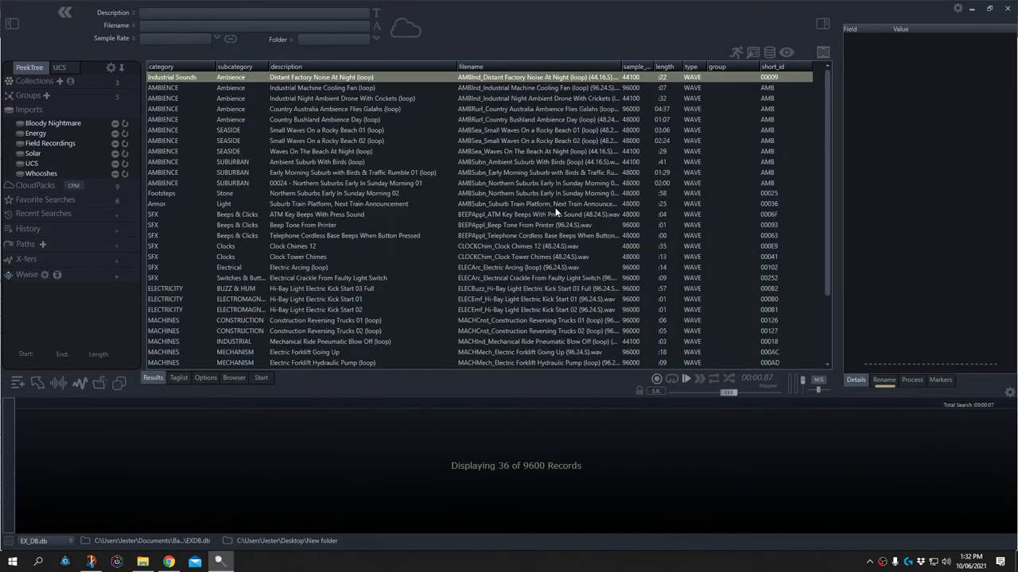
# Step: Review the 36 re-imported records, then reopen the Metadata Chunks dialog showing UCS import at Low
pyautogui.scroll(-3, 389, 177)
pyautogui.scroll(-3, 390, 177)
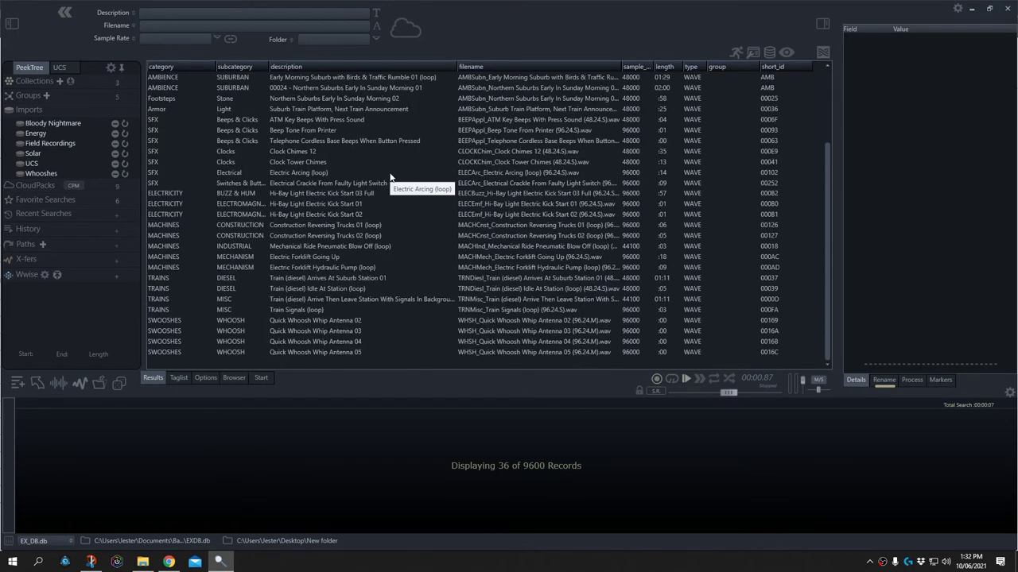
pyautogui.scroll(5, 230, 146)
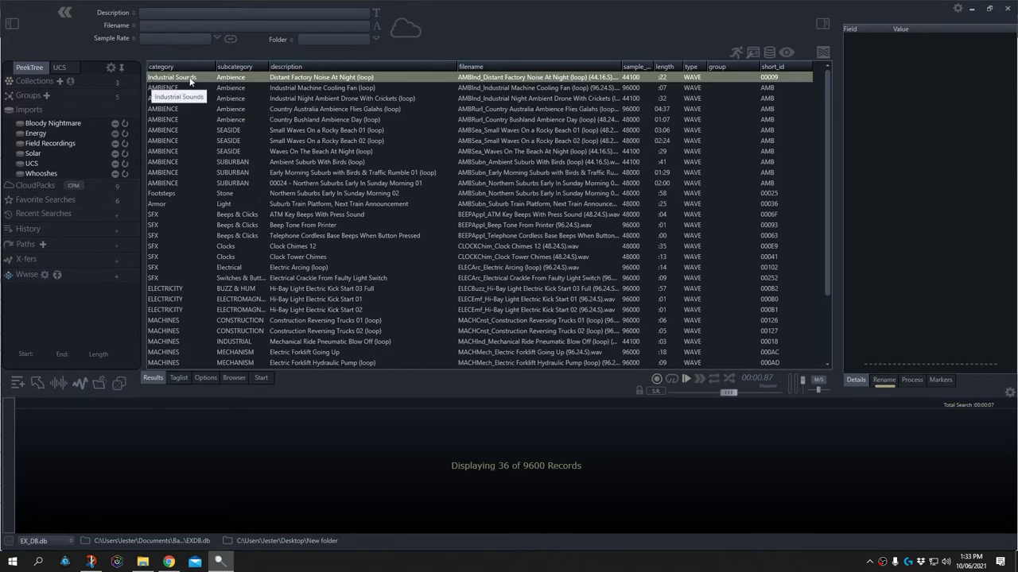
pyautogui.scroll(-3, 260, 243)
pyautogui.scroll(-1, 278, 255)
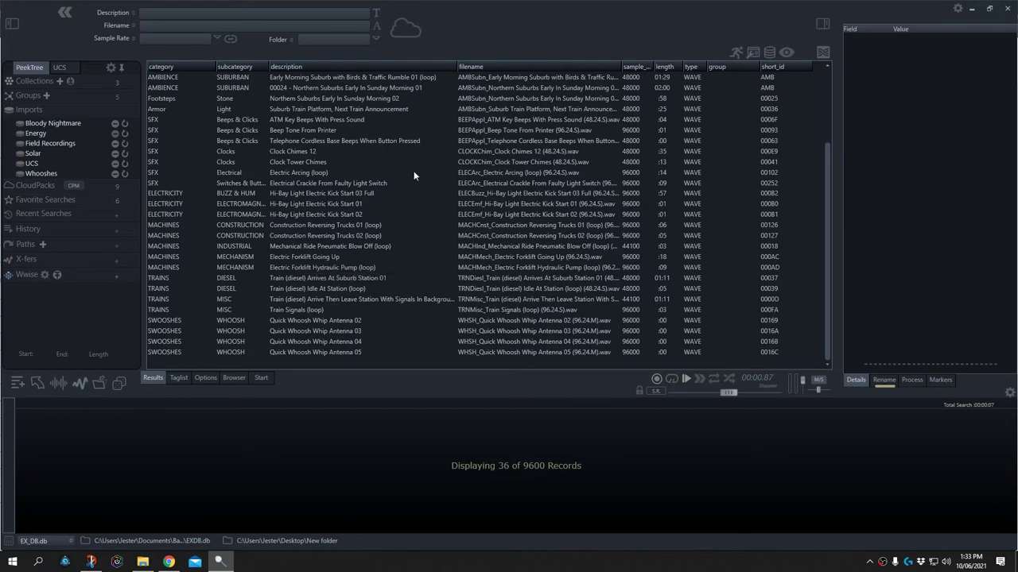
pyautogui.hotkey('ctrl', 'm')
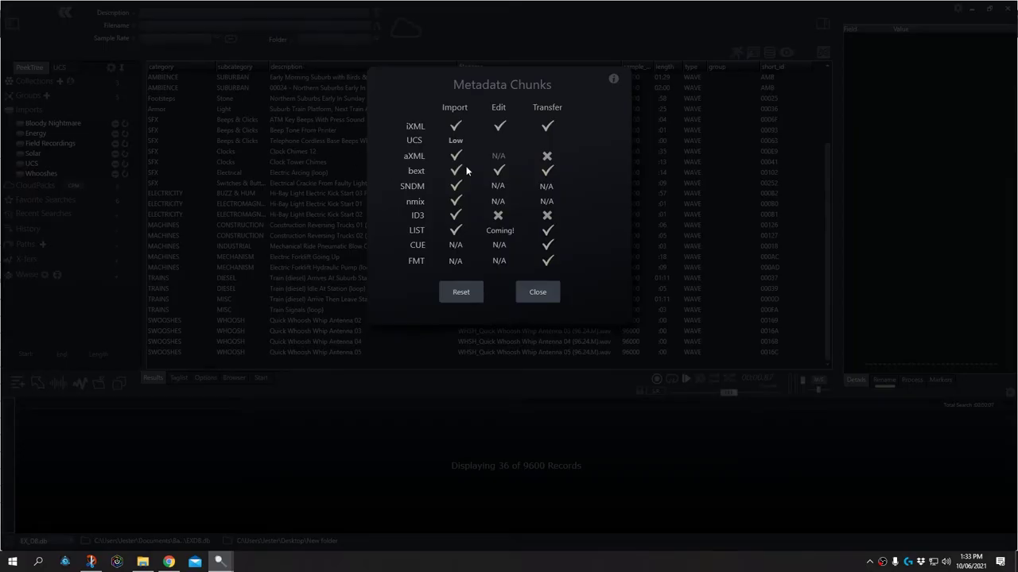
pyautogui.click(539, 291)
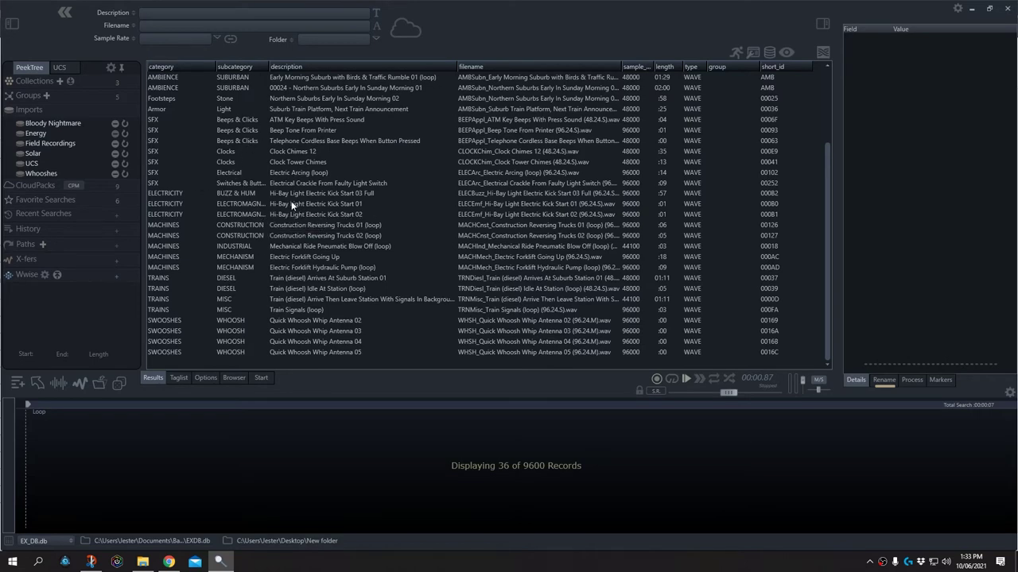
pyautogui.scroll(2, 265, 300)
pyautogui.scroll(1, 264, 301)
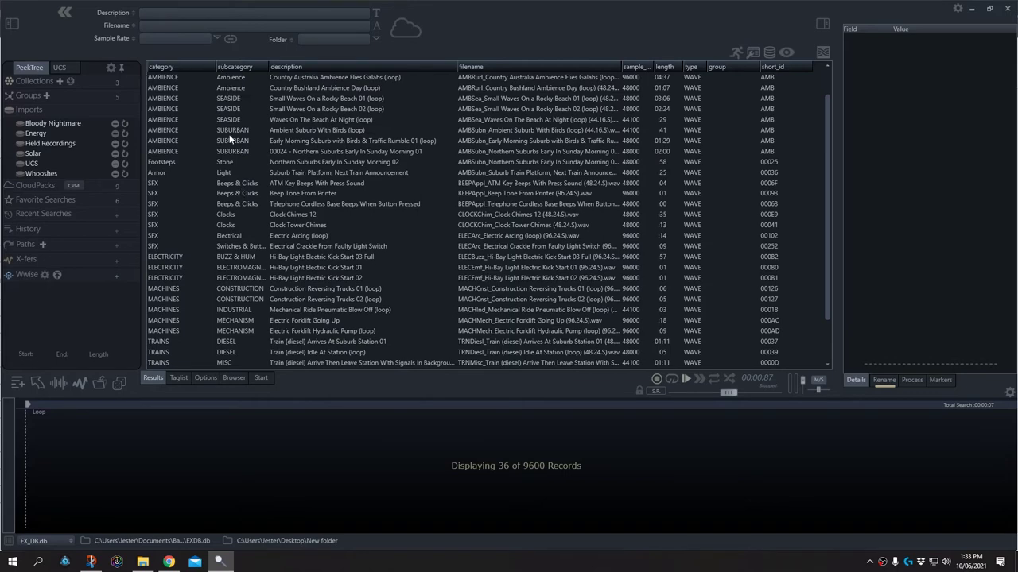
pyautogui.scroll(1, 225, 243)
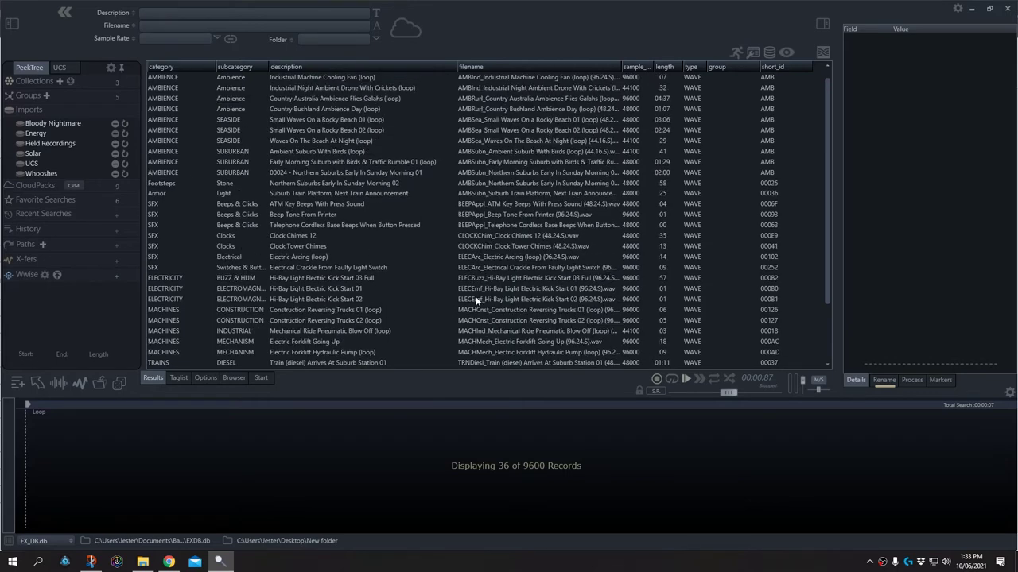
pyautogui.scroll(-4, 498, 275)
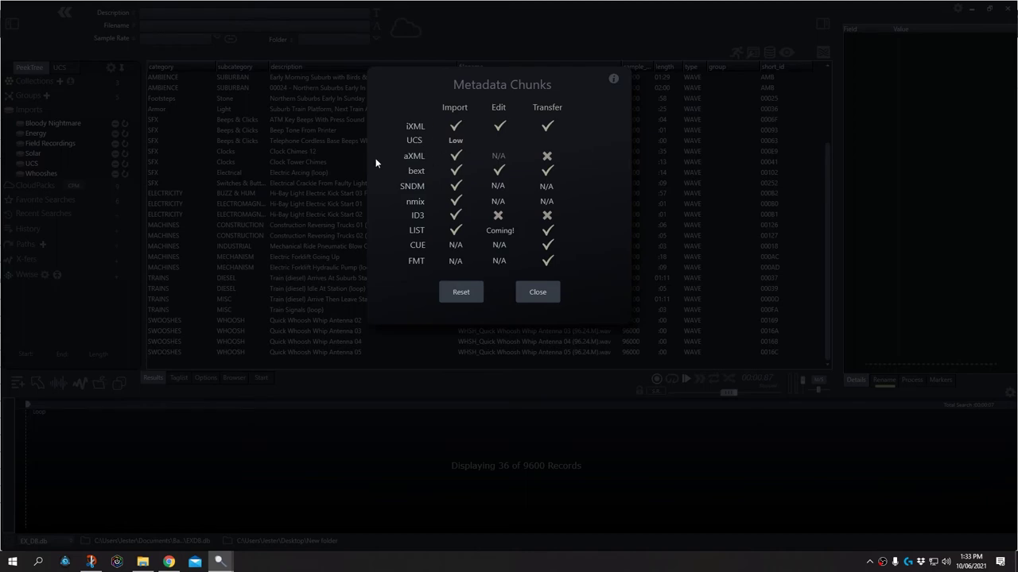
# Step: Set UCS import priority to High, close the dialog, and bring up the Database menu
pyautogui.click(458, 140)
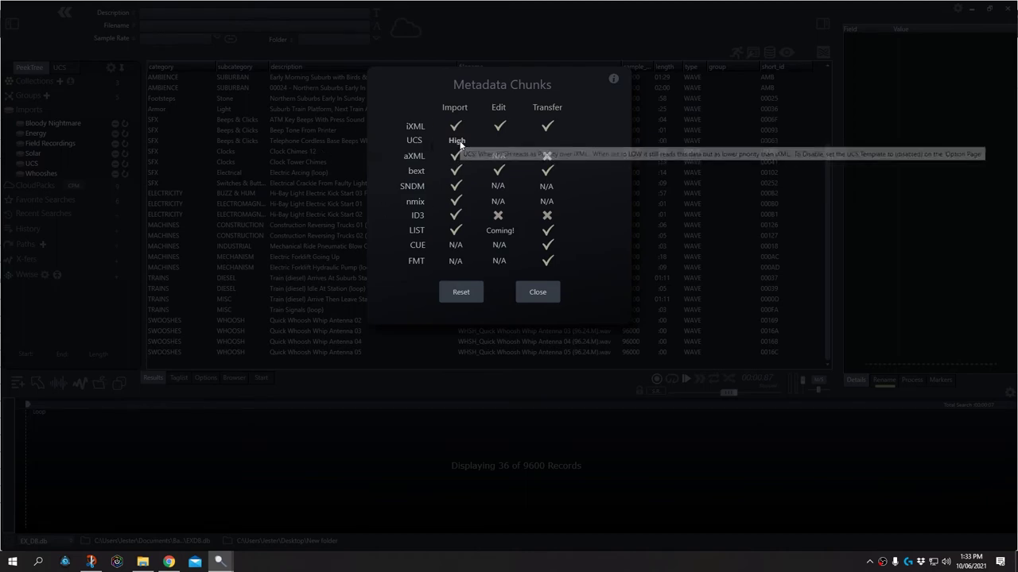
pyautogui.click(547, 291)
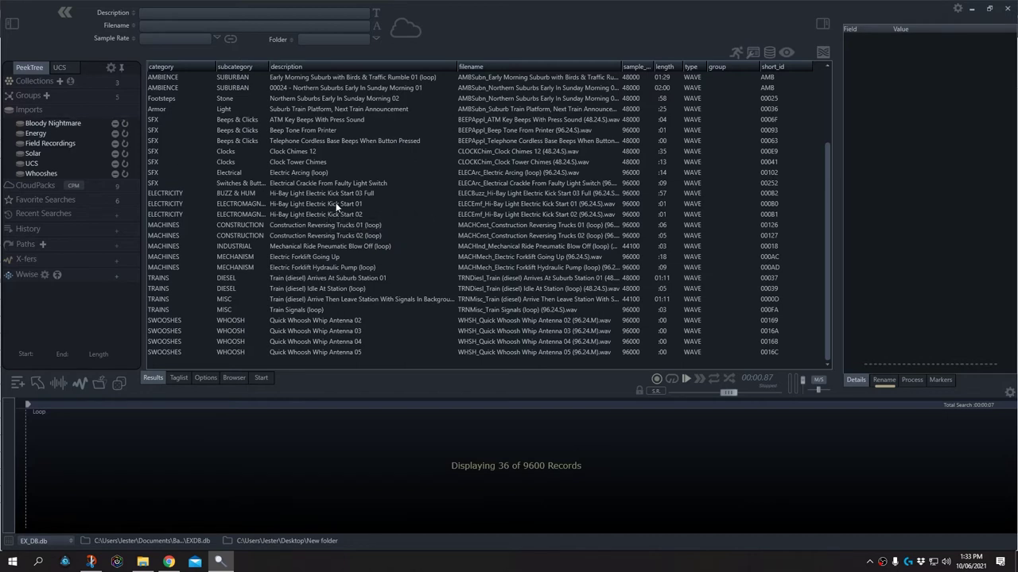
pyautogui.click(769, 53)
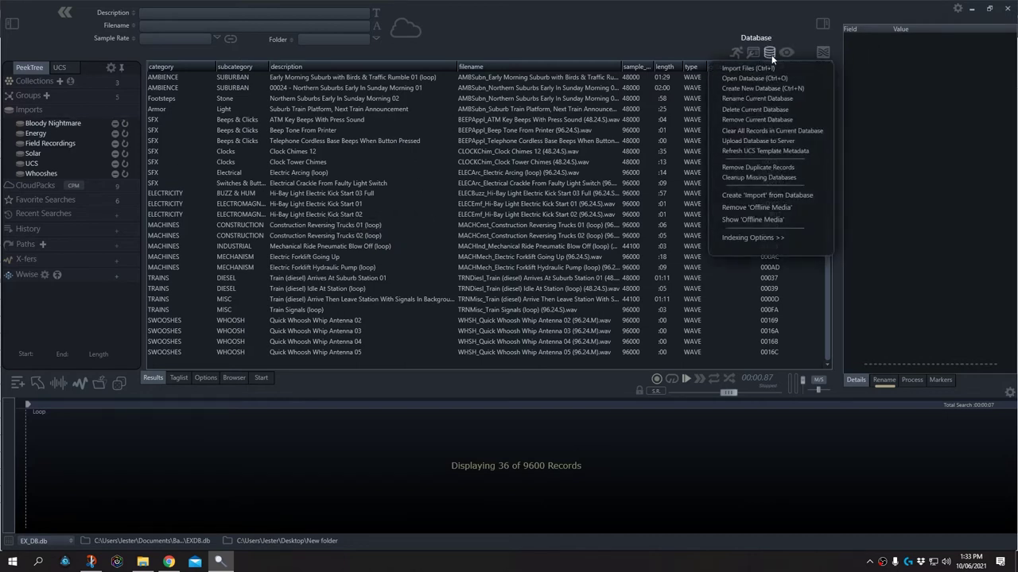
# Step: Run Refresh UCS Template Metadata on all 36 records and confirm it
pyautogui.click(768, 154)
pyautogui.click(565, 292)
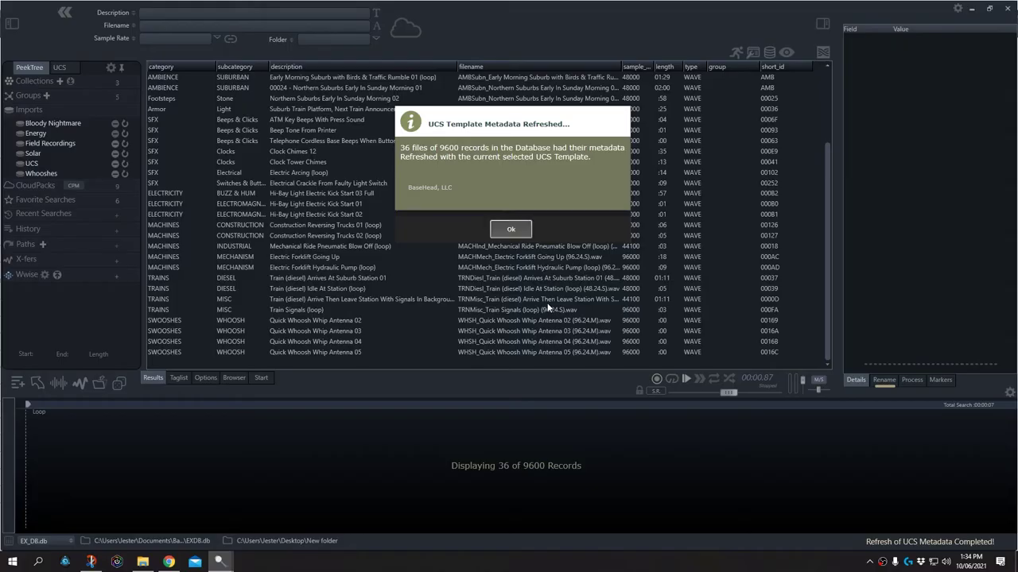
pyautogui.click(522, 237)
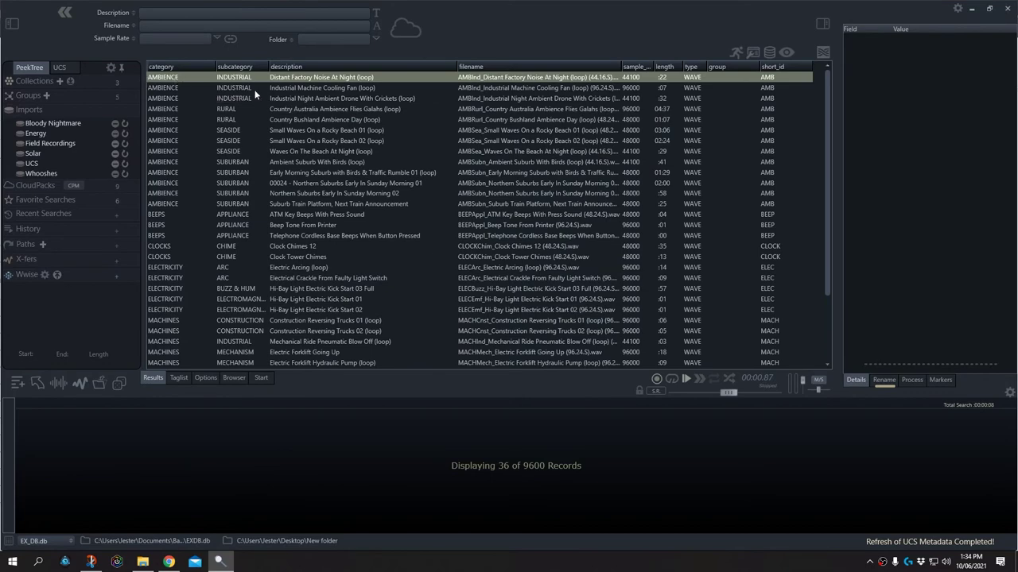
pyautogui.scroll(-2, 232, 208)
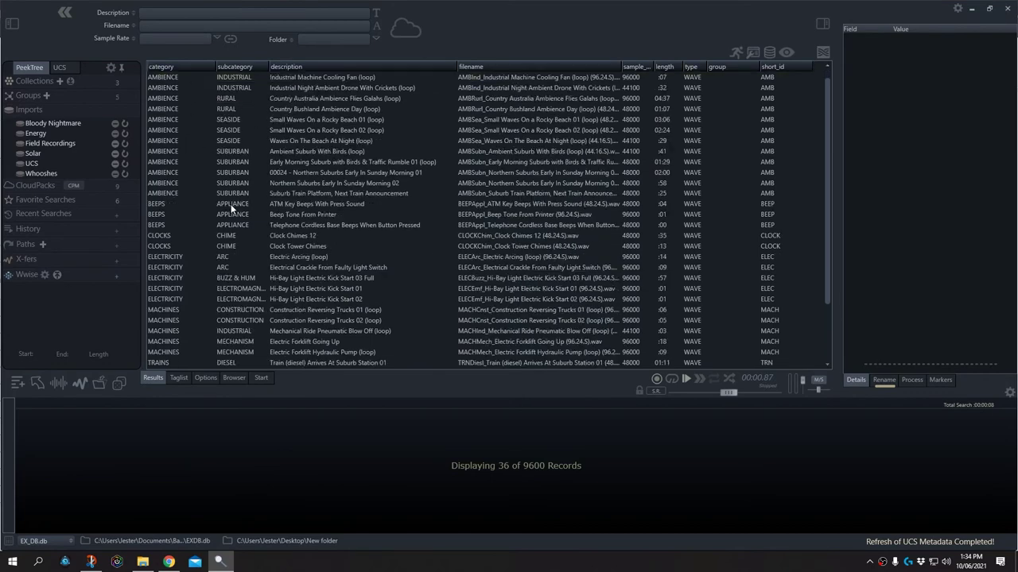
pyautogui.scroll(-1, 149, 216)
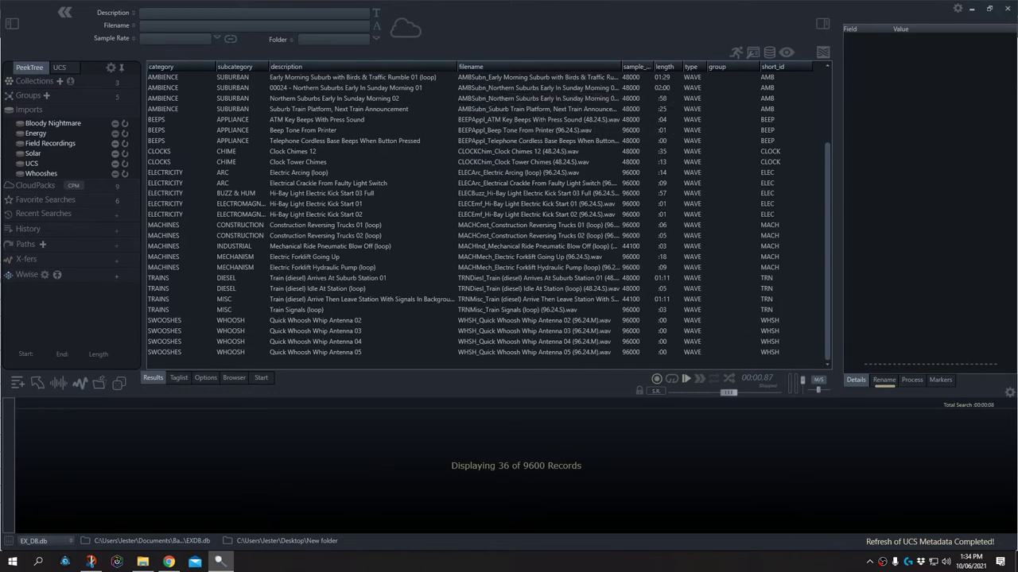
pyautogui.scroll(3, 413, 219)
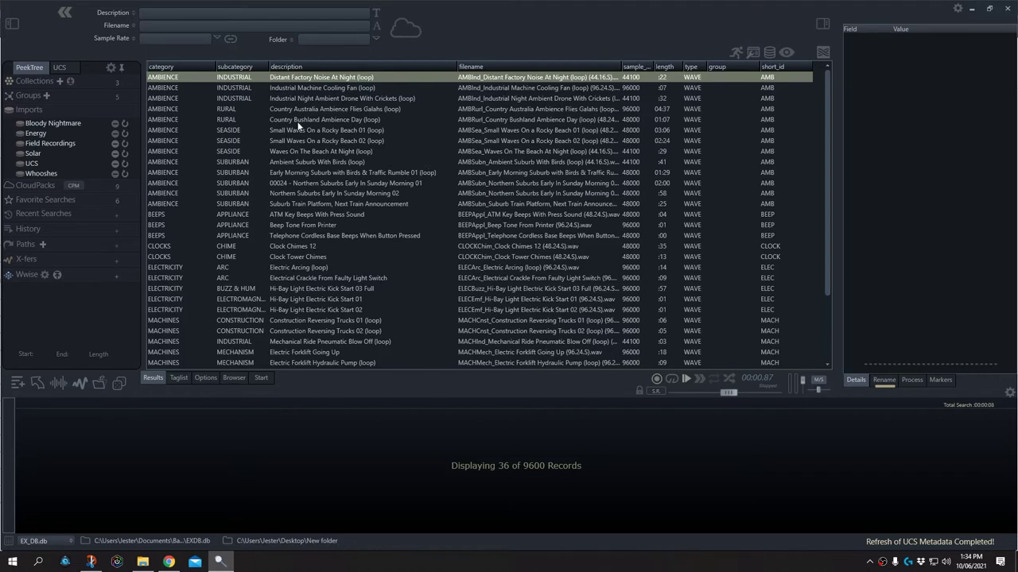
# Step: Switch the left panel to the UCS tree and expand AMBIENCE's subcategories
pyautogui.click(62, 69)
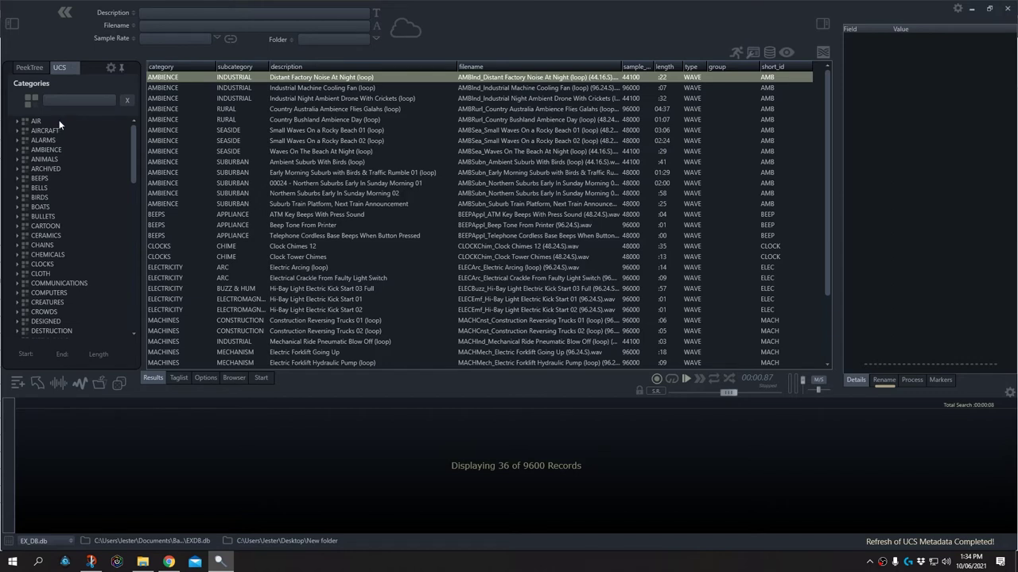
pyautogui.click(18, 151)
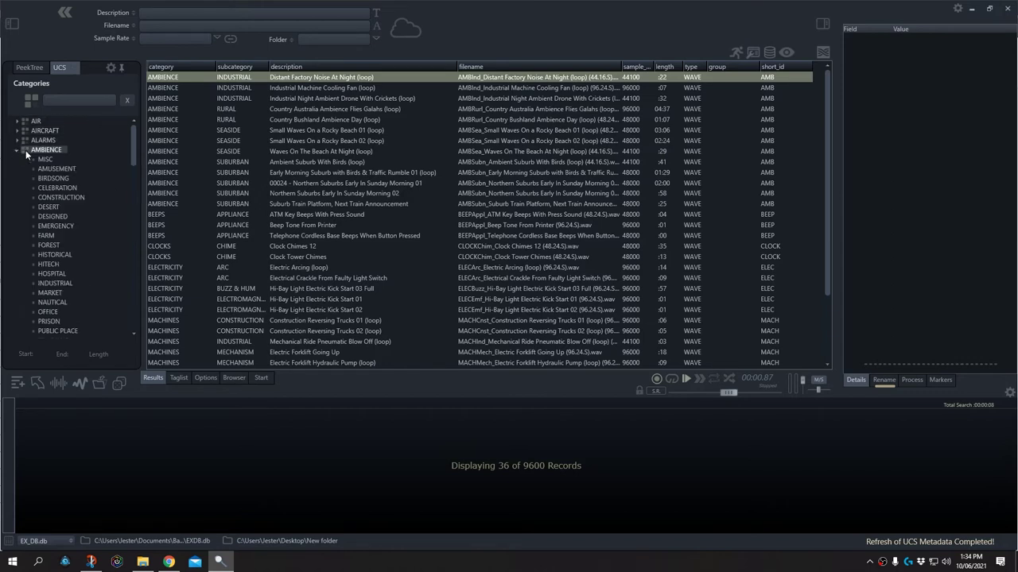
pyautogui.scroll(-5, 87, 263)
pyautogui.scroll(5, 83, 307)
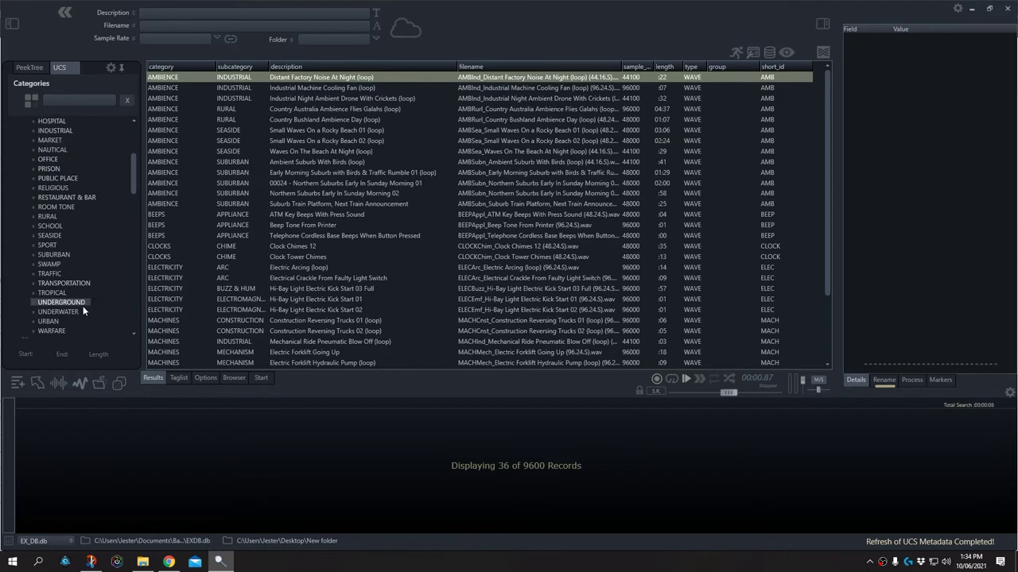
pyautogui.scroll(1, 38, 232)
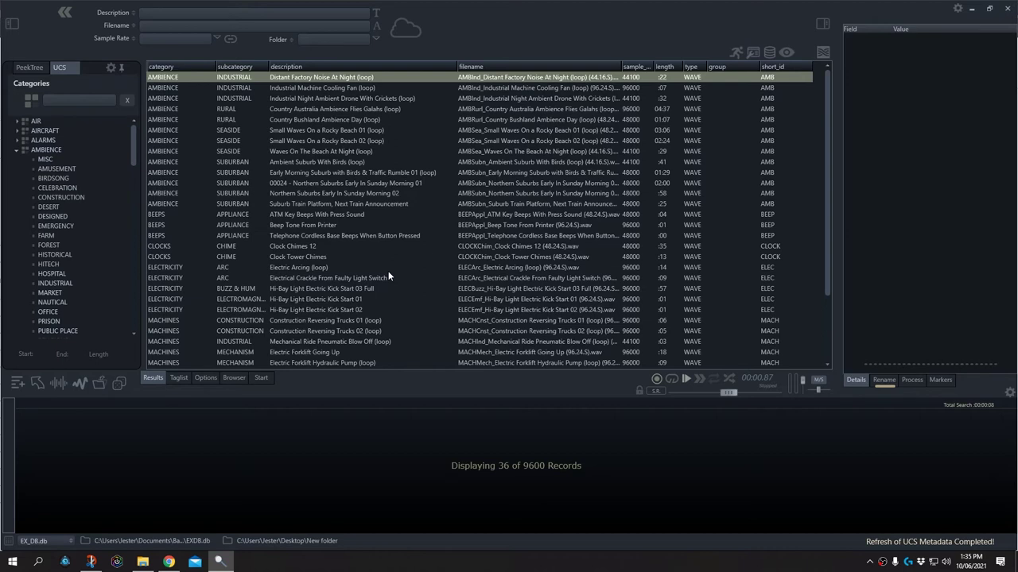
# Step: Browse the AMBIENCE records, then filter to the three AMBIENCE INDUSTRIAL files
pyautogui.click(39, 151)
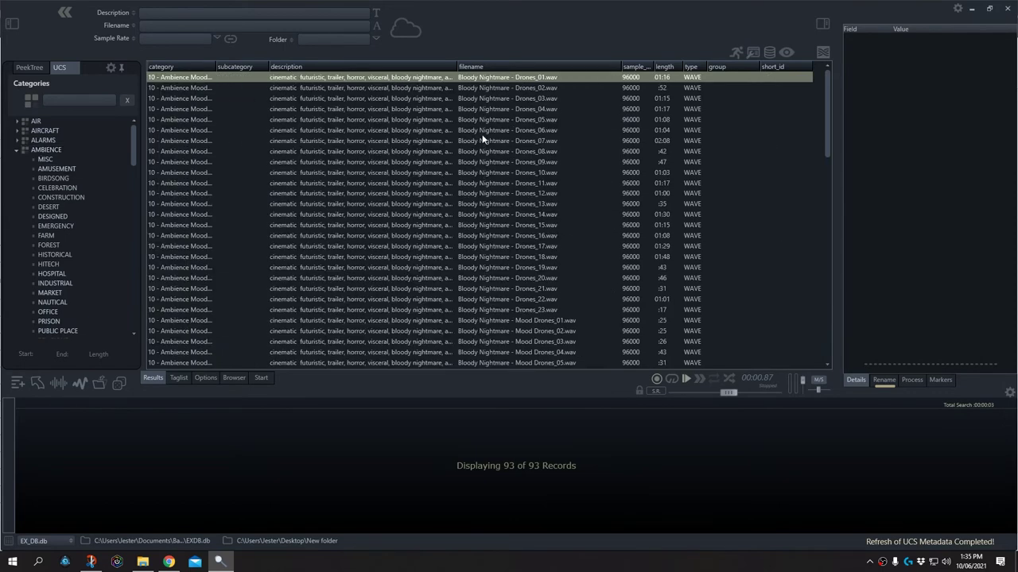
pyautogui.scroll(-2, 362, 193)
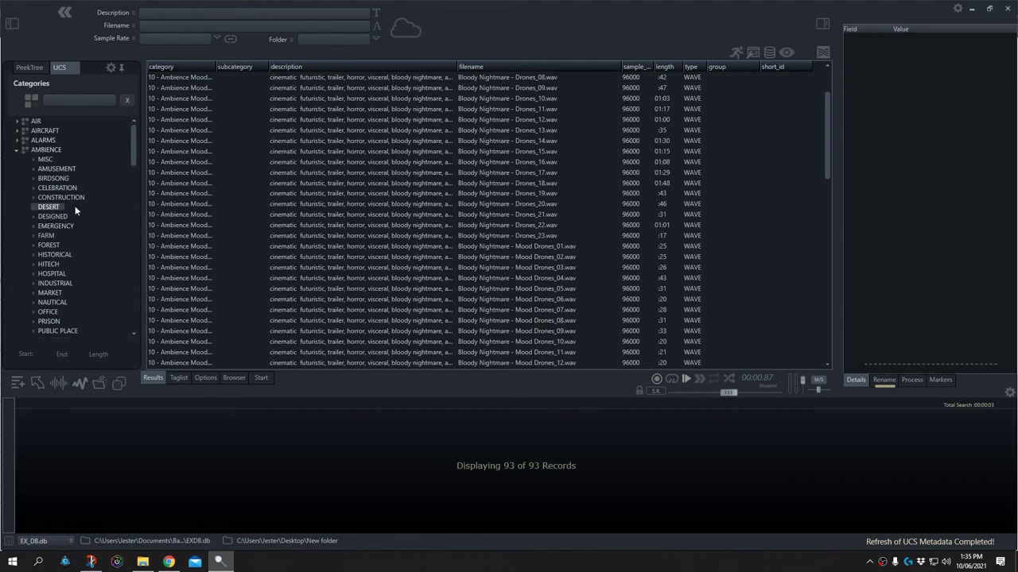
pyautogui.scroll(-4, 312, 239)
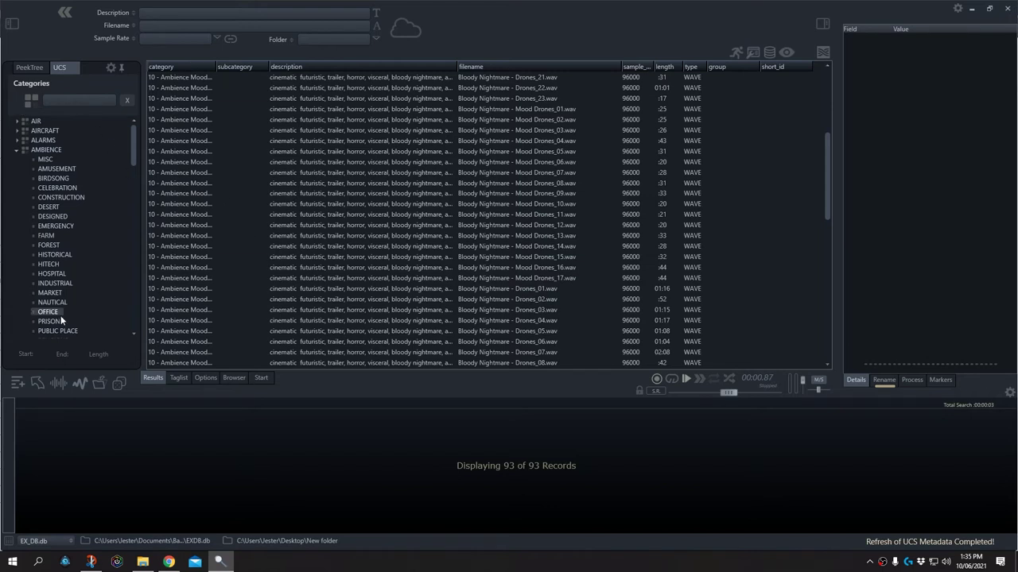
pyautogui.scroll(5, 356, 282)
pyautogui.scroll(-7, 356, 282)
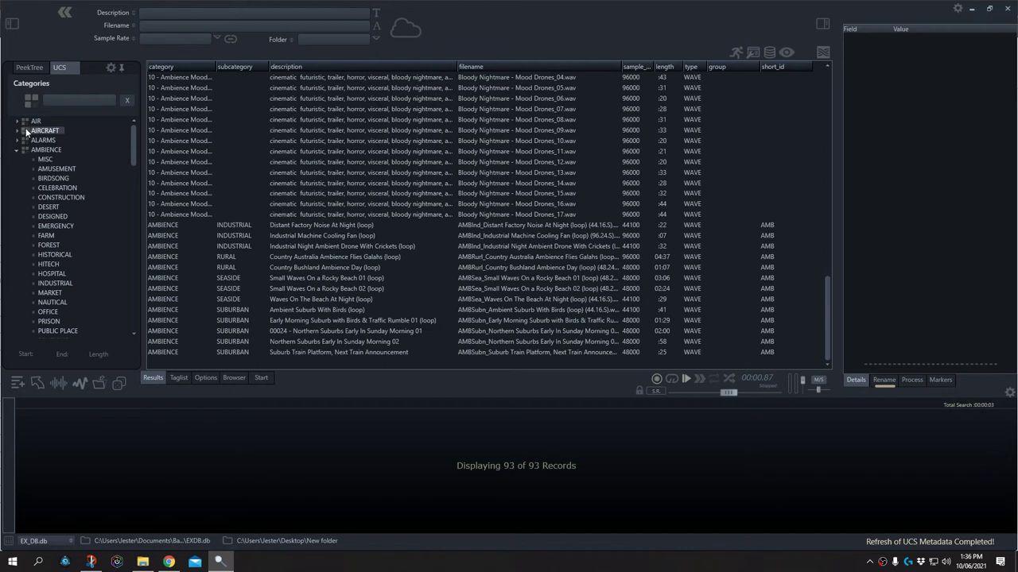
pyautogui.click(52, 284)
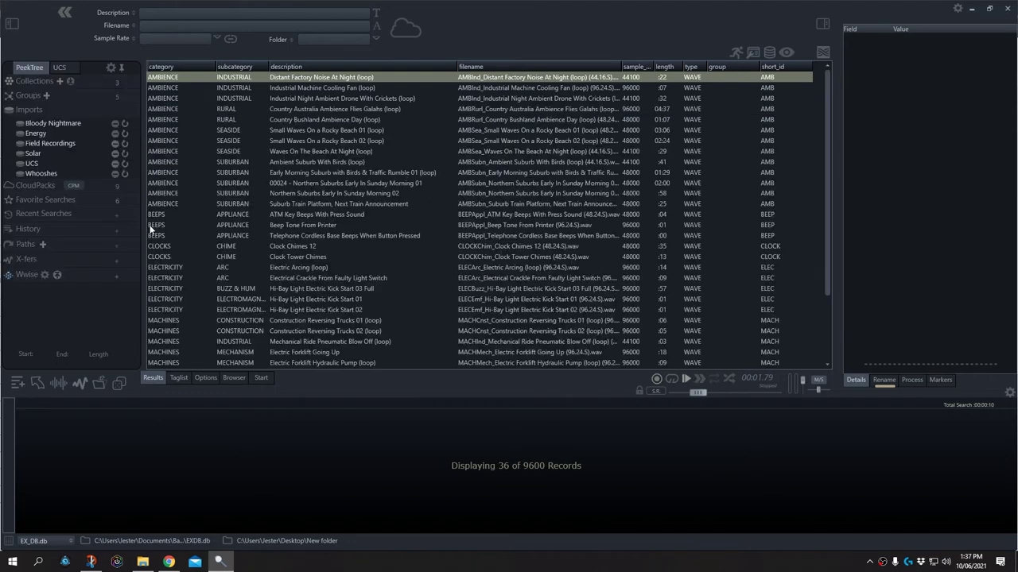
# Step: Load the untagged import's 98 SFX records and scroll through their subcategories
pyautogui.click(61, 68)
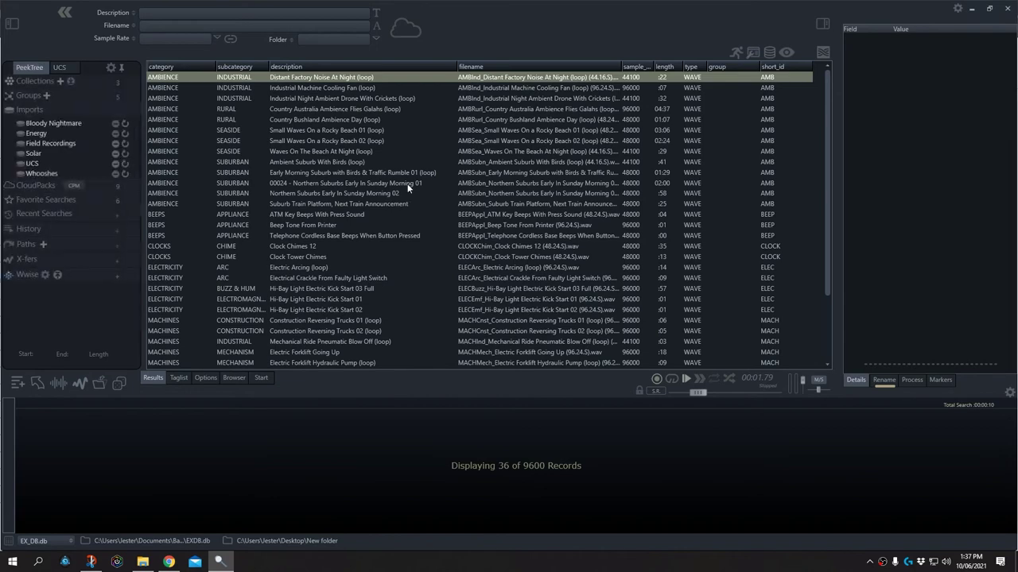
pyautogui.click(93, 153)
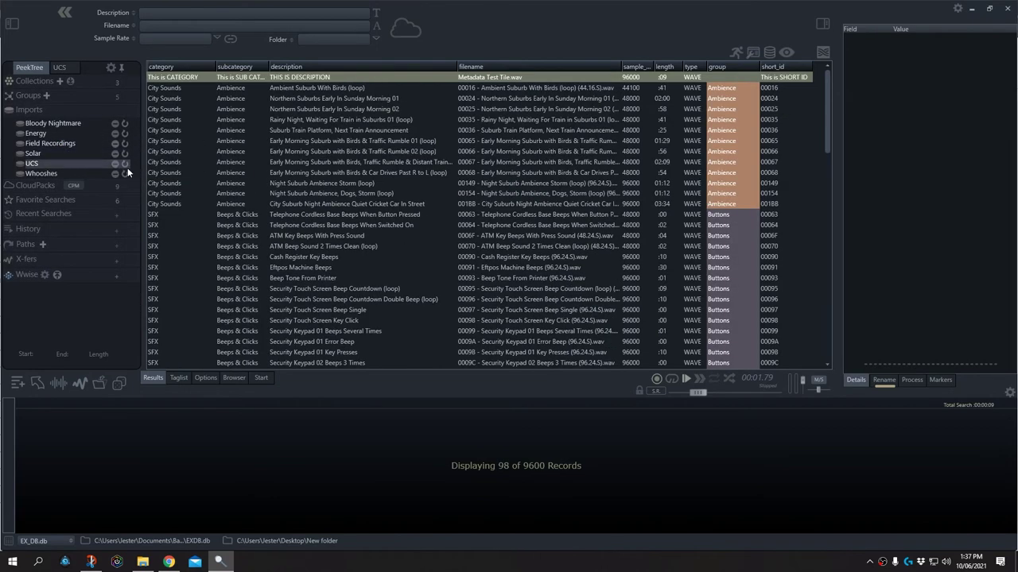
pyautogui.scroll(-3, 477, 159)
pyautogui.scroll(-5, 464, 190)
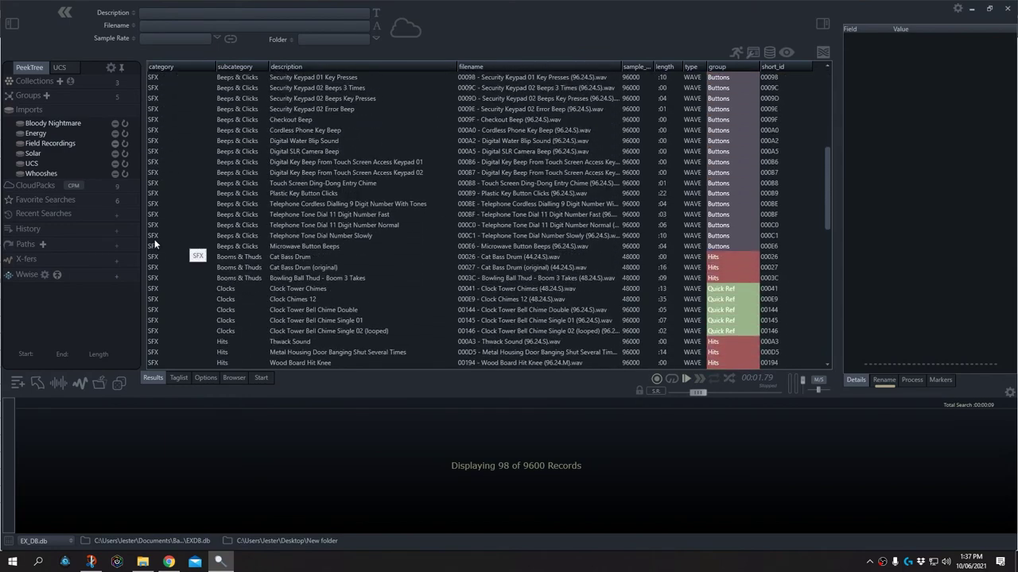
pyautogui.scroll(-4, 346, 310)
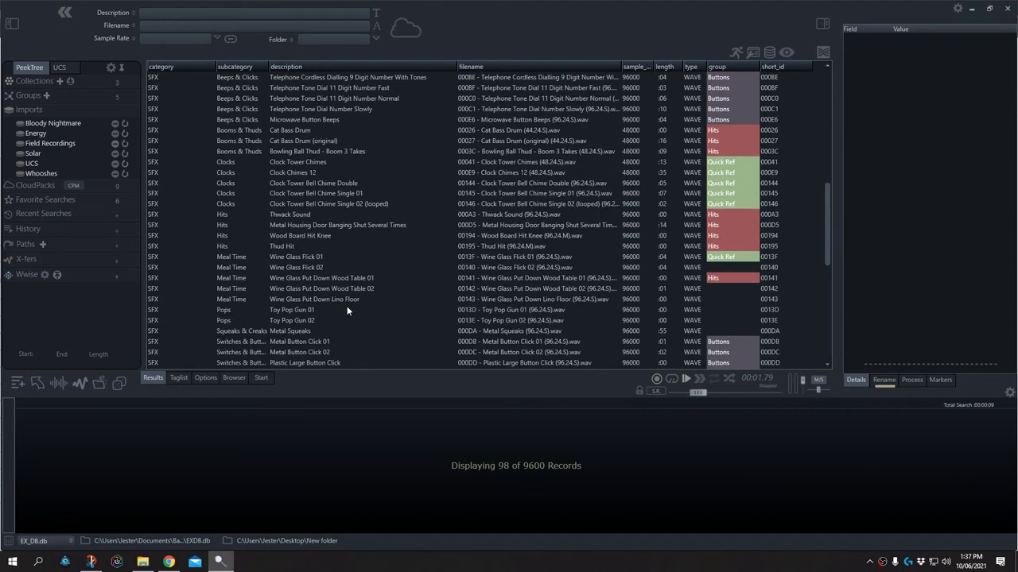
pyautogui.scroll(-2, 223, 237)
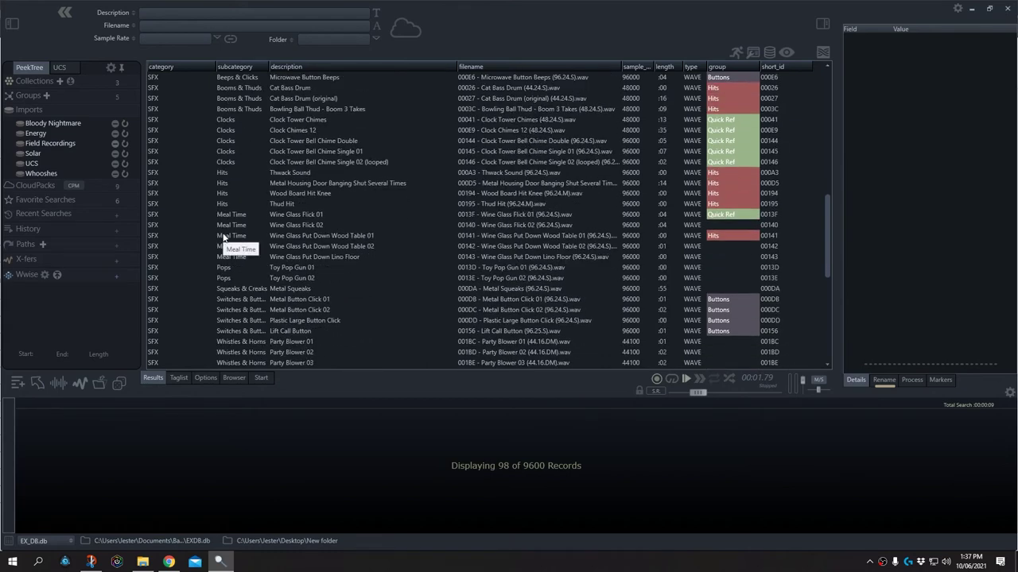
pyautogui.scroll(-5, 224, 237)
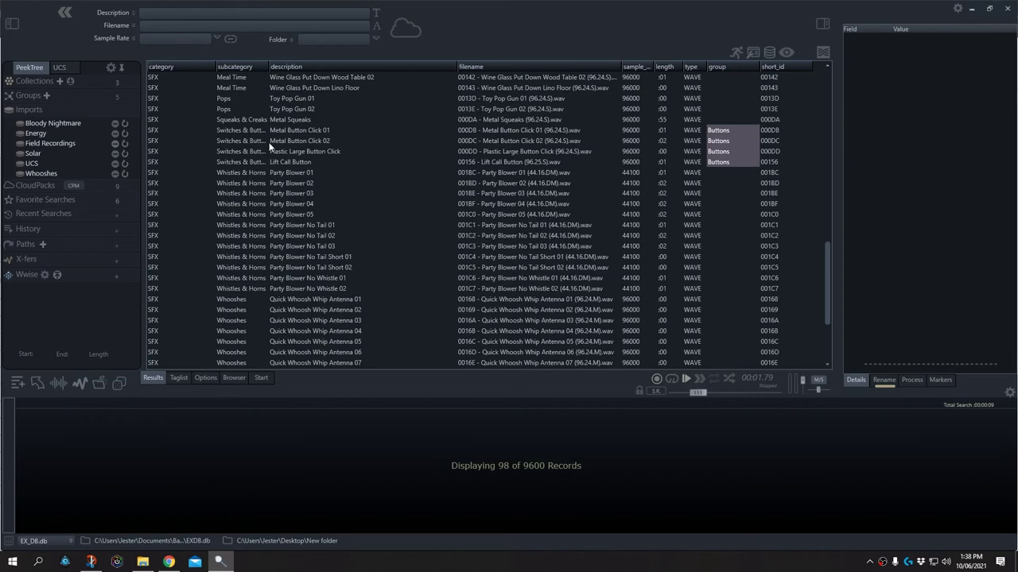
pyautogui.scroll(-4, 271, 144)
pyautogui.scroll(5, 302, 261)
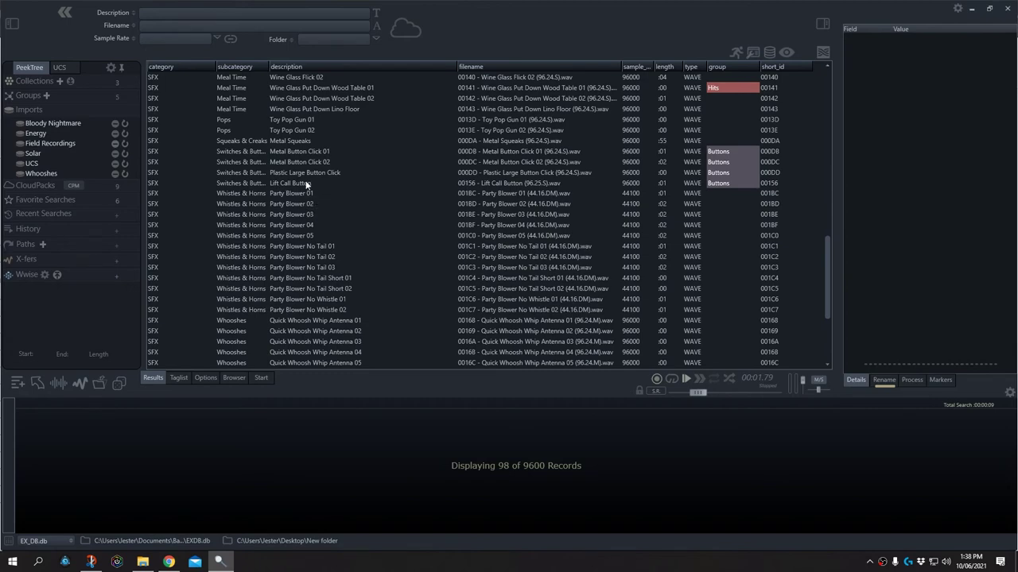
# Step: Show the UCS category list (AIR through WOOD) and play Party Blower 01 to see its details
pyautogui.click(59, 67)
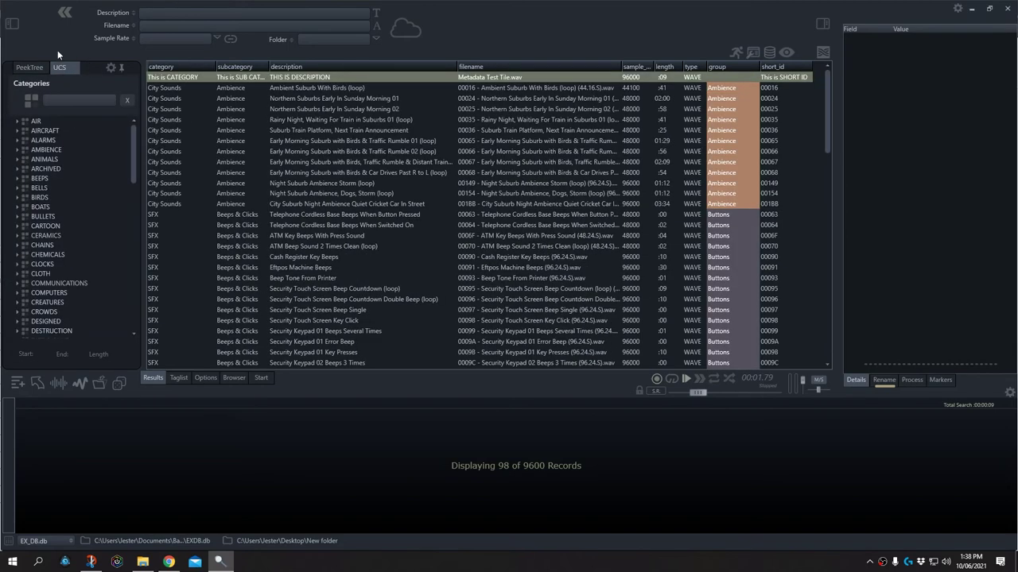
pyautogui.scroll(-2, 84, 234)
pyautogui.scroll(-13, 82, 235)
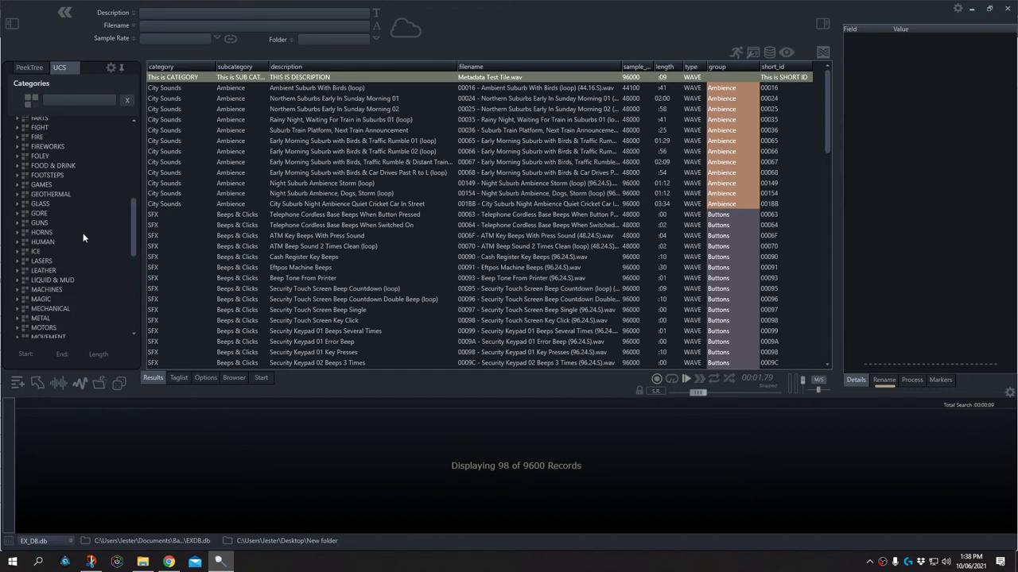
pyautogui.scroll(6, 82, 237)
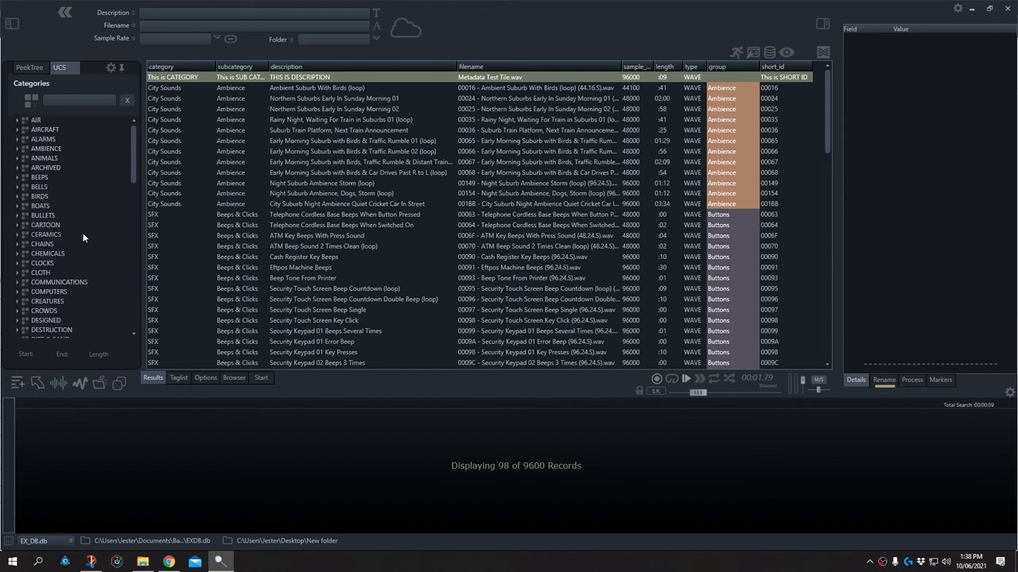
pyautogui.scroll(-6, 83, 233)
pyautogui.moveTo(829, 128); pyautogui.dragTo(853, 304)
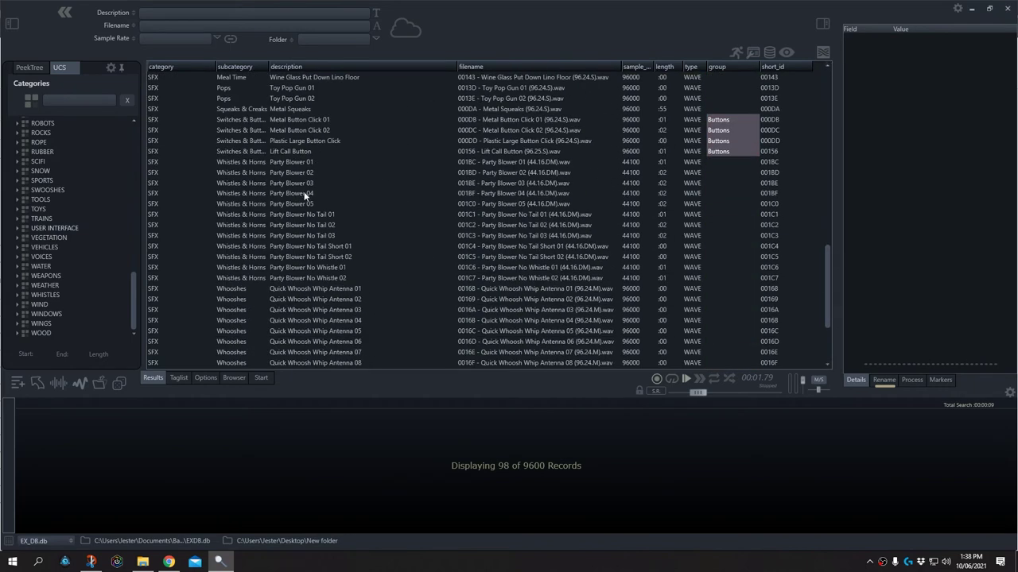
pyautogui.click(287, 164)
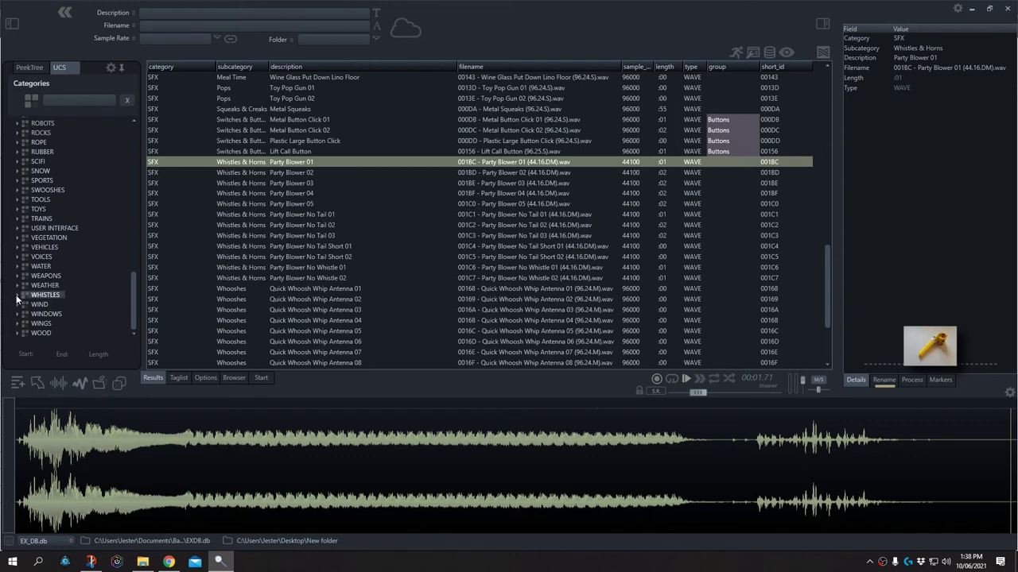
# Step: Expand HORNS in the UCS tree to reveal MISC, AIR POWERED, CELEBRATION and TRADITIONAL
pyautogui.scroll(15, 17, 298)
pyautogui.scroll(-15, 16, 298)
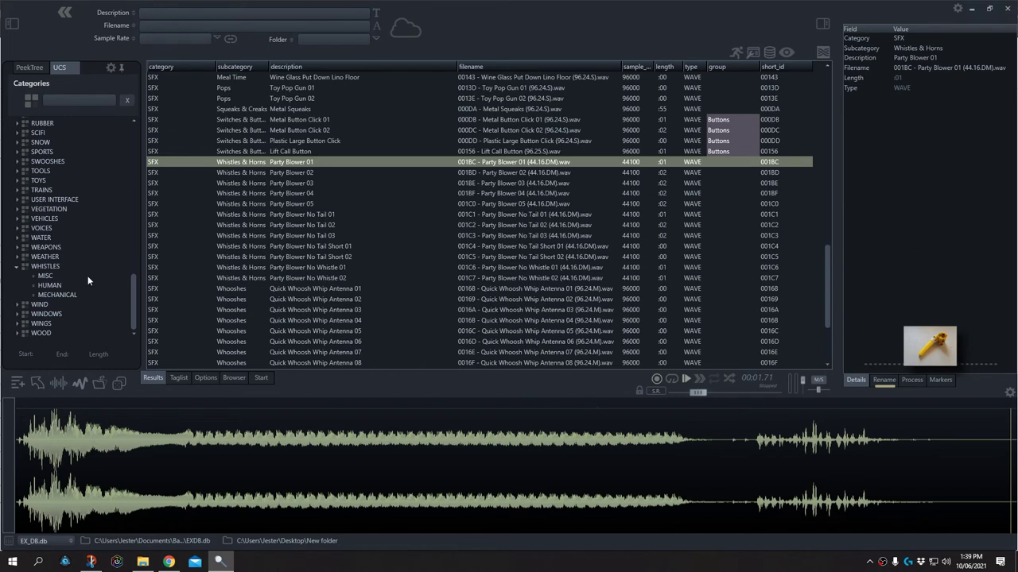
pyautogui.moveTo(66, 297)
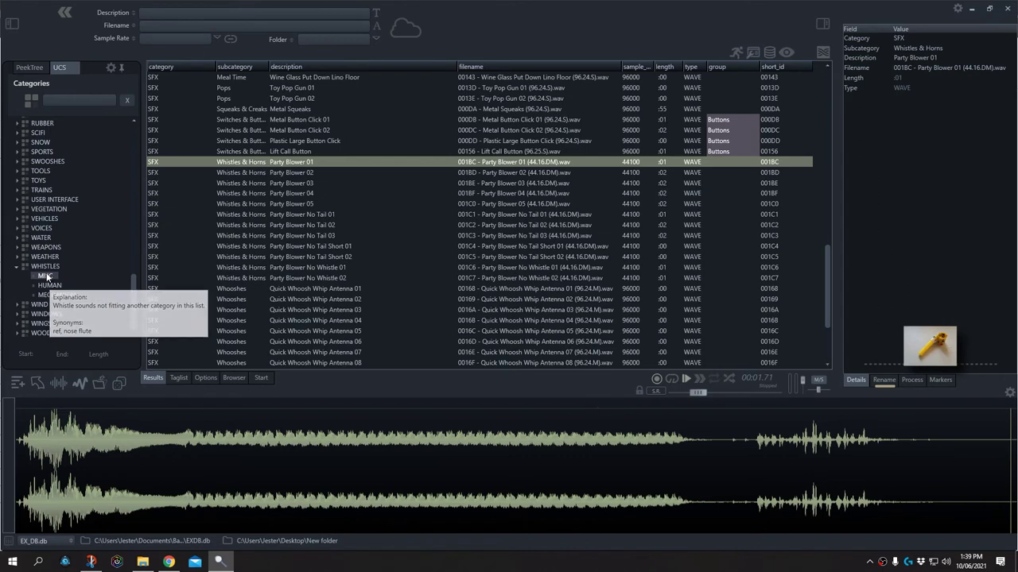
pyautogui.scroll(5, 48, 278)
pyautogui.scroll(8, 49, 280)
pyautogui.scroll(-5, 50, 280)
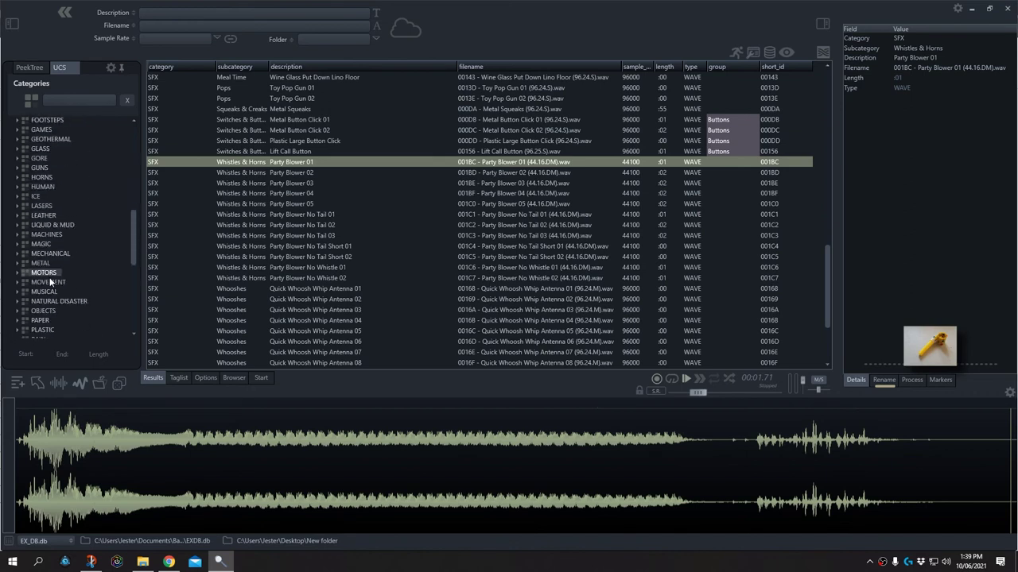
pyautogui.click(17, 177)
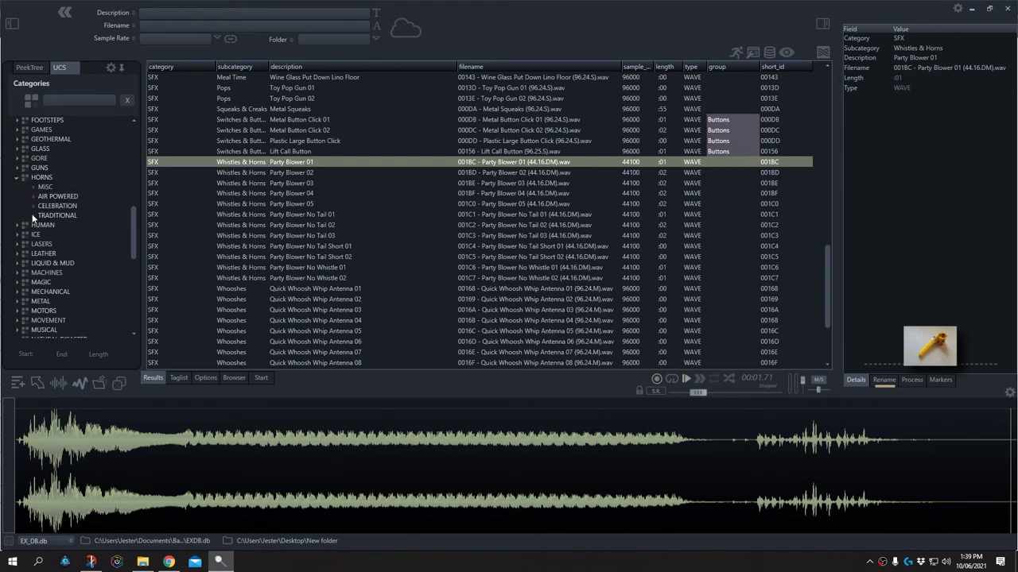
pyautogui.moveTo(56, 210)
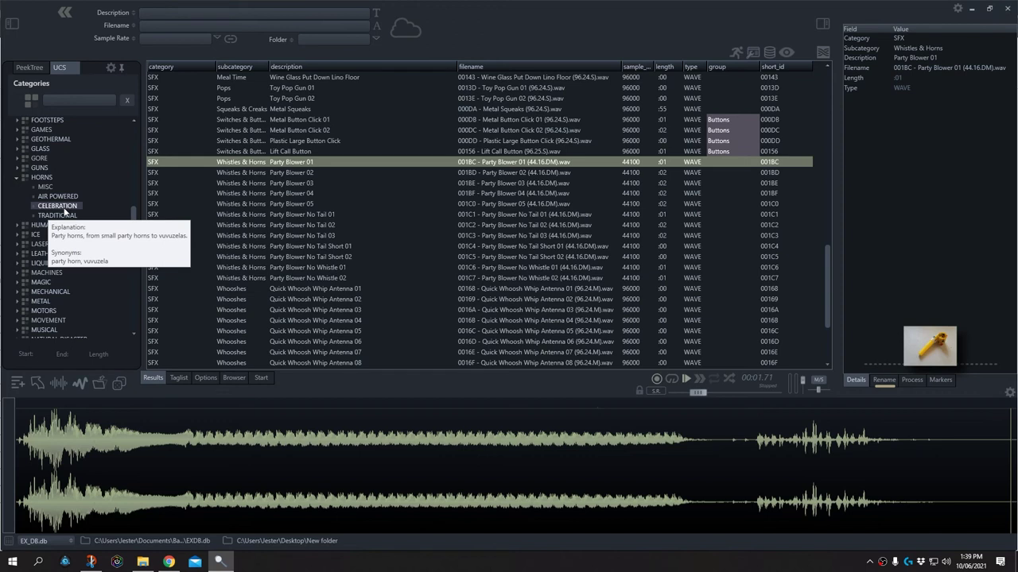
pyautogui.keyDown('shift'); pyautogui.click(324, 182); pyautogui.keyUp('shift')
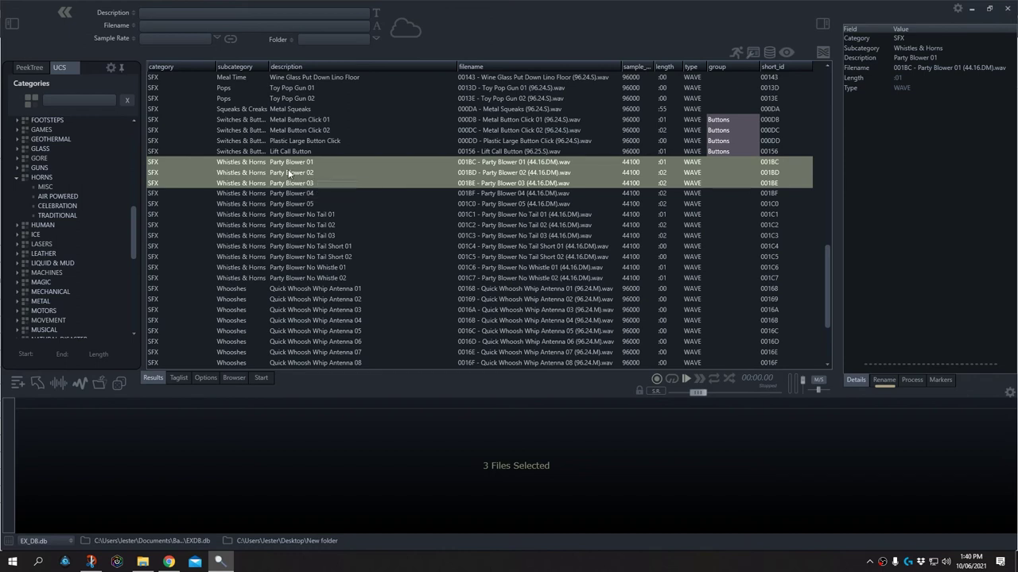
pyautogui.moveTo(289, 173); pyautogui.dragTo(66, 220)
pyautogui.moveTo(54, 182); pyautogui.dragTo(60, 206)
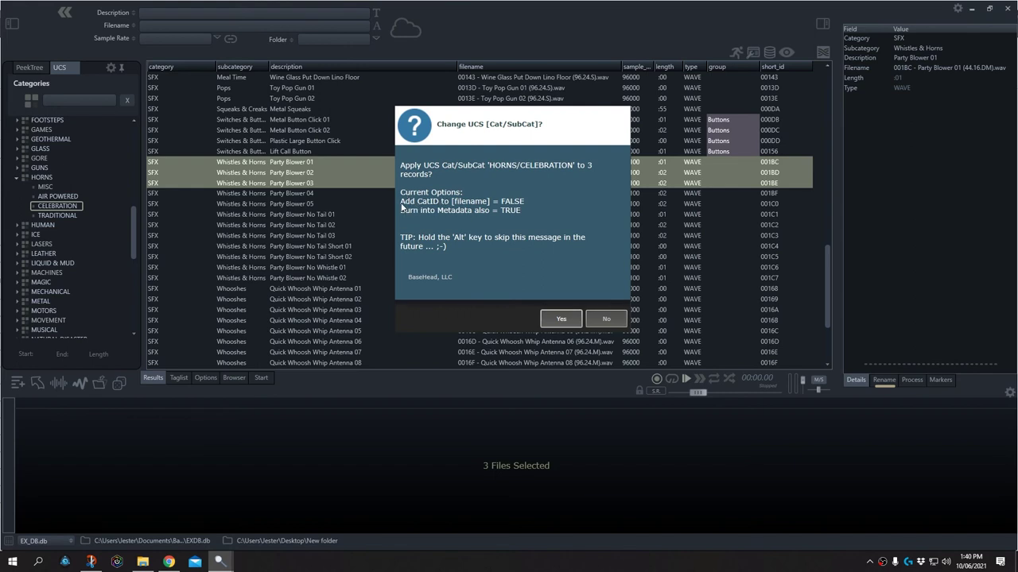
pyautogui.click(612, 325)
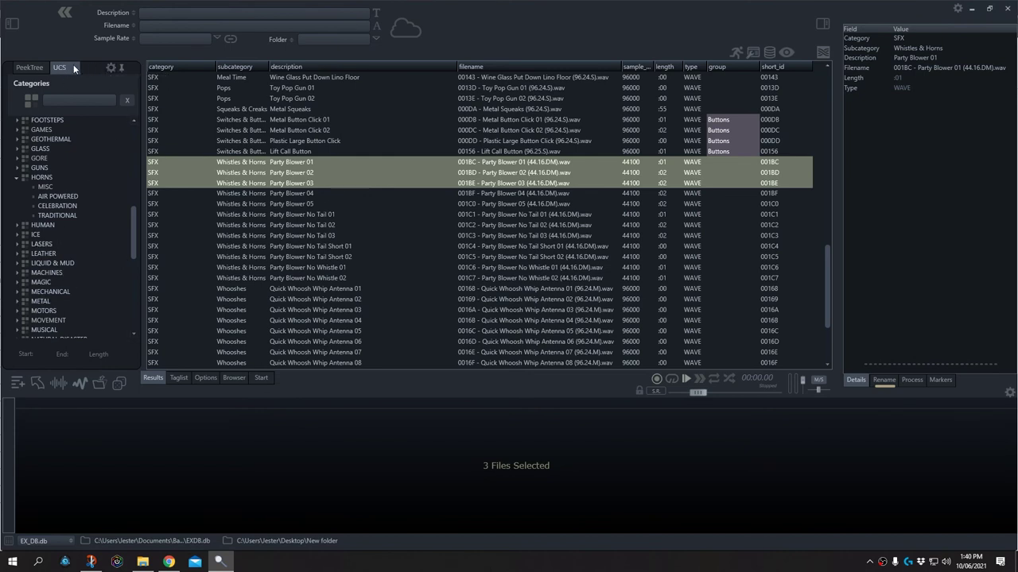
pyautogui.click(112, 69)
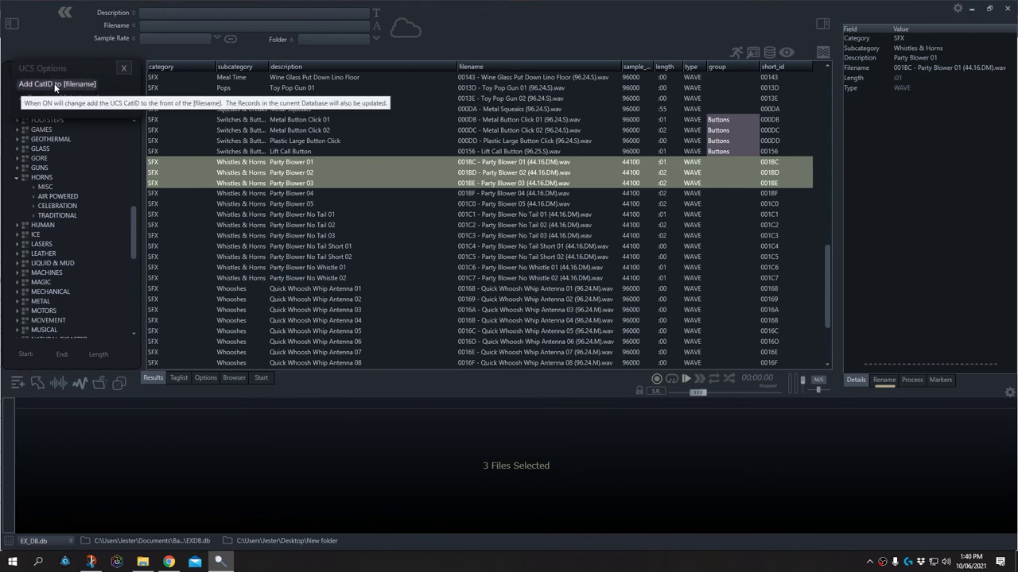
pyautogui.click(26, 85)
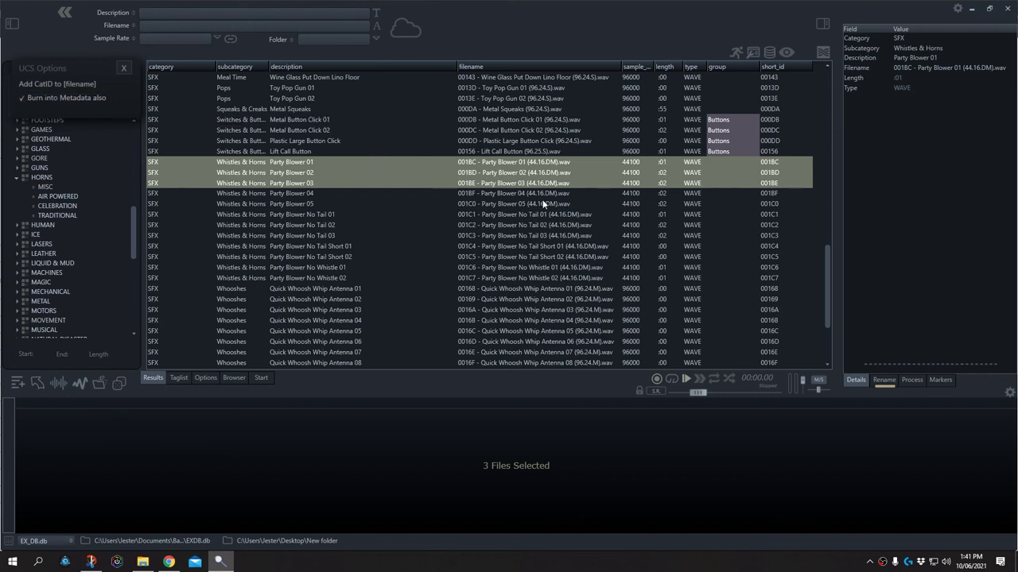
pyautogui.click(41, 98)
pyautogui.click(56, 98)
pyautogui.click(123, 68)
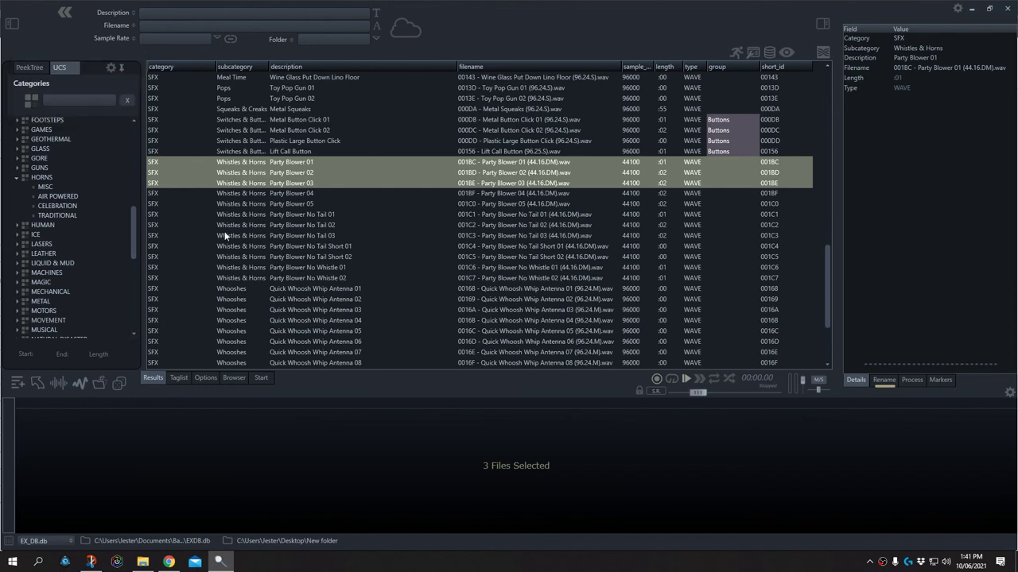
# Step: Drag Party Blower 01–03 onto HORNS > CELEBRATION and confirm the UCS change
pyautogui.moveTo(324, 171); pyautogui.dragTo(68, 206)
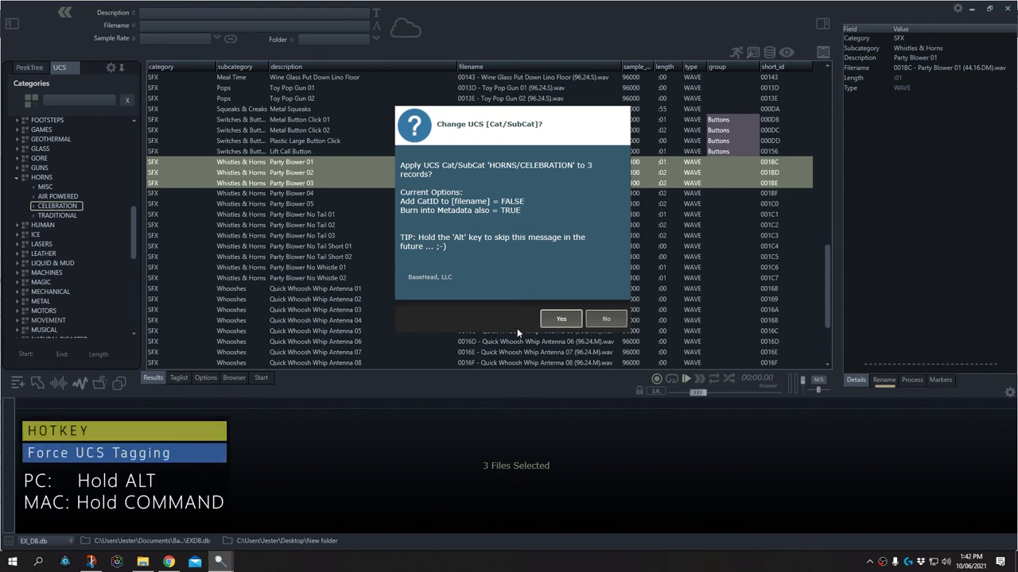
pyautogui.click(562, 318)
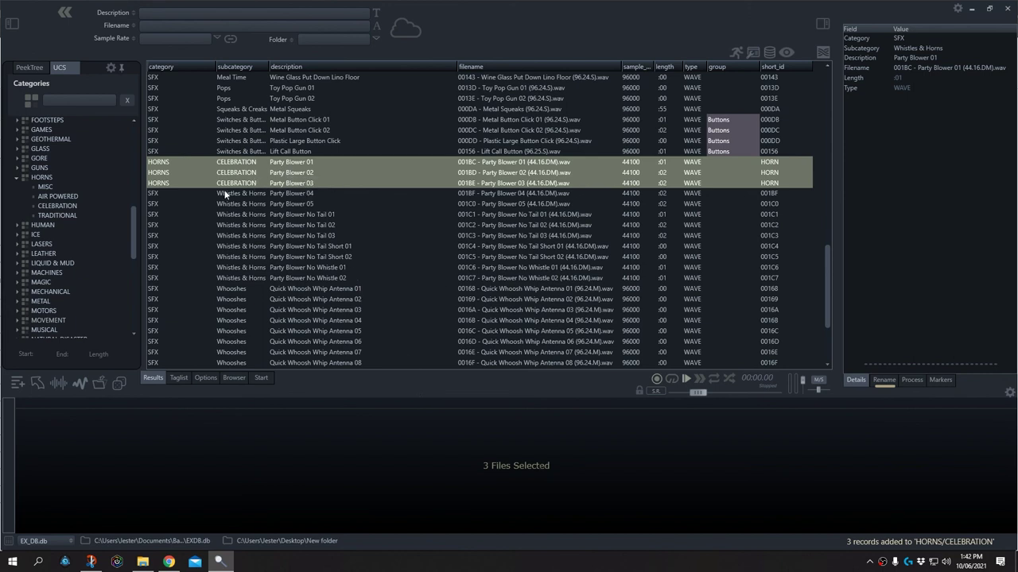
# Step: Select Party Blower 04 and change its Category from SFX to HORNS in Details
pyautogui.click(272, 193)
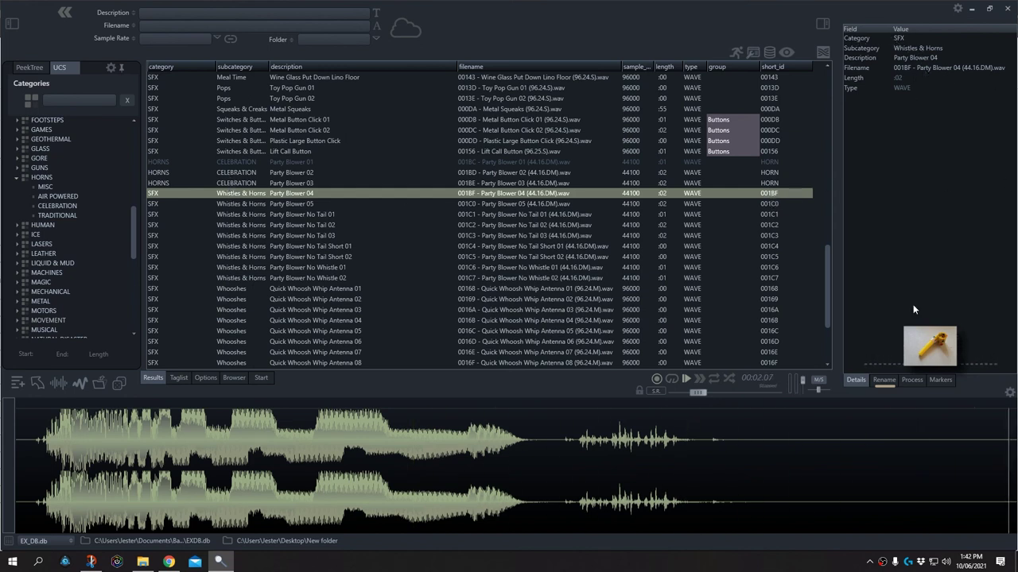
pyautogui.click(907, 40)
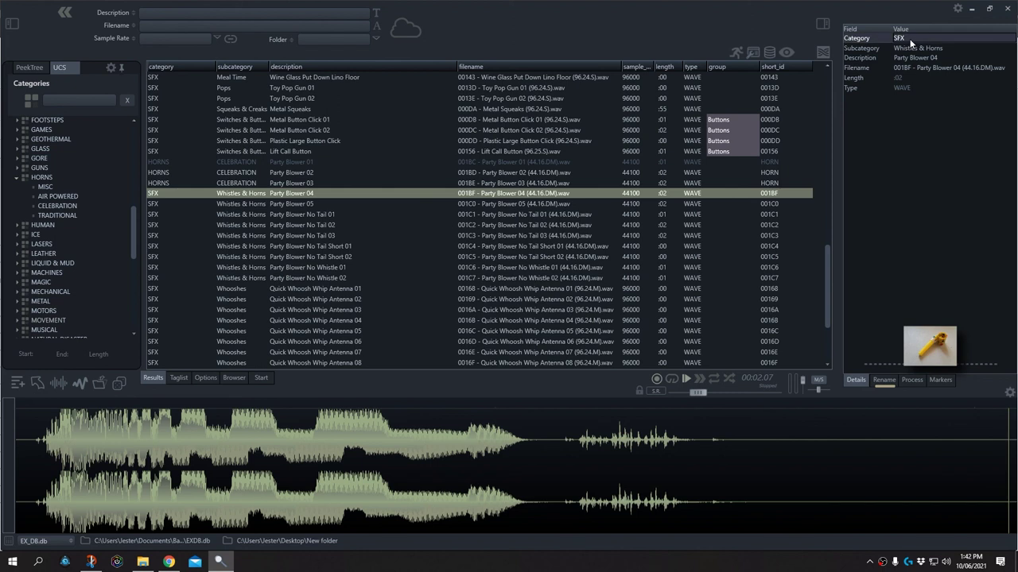
pyautogui.click(911, 39)
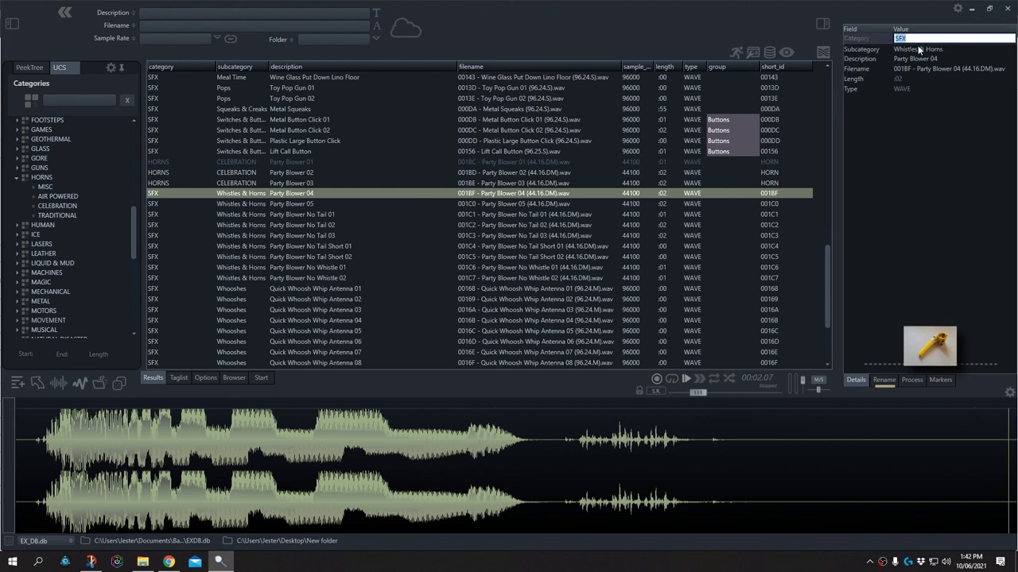
pyautogui.write('HORN')
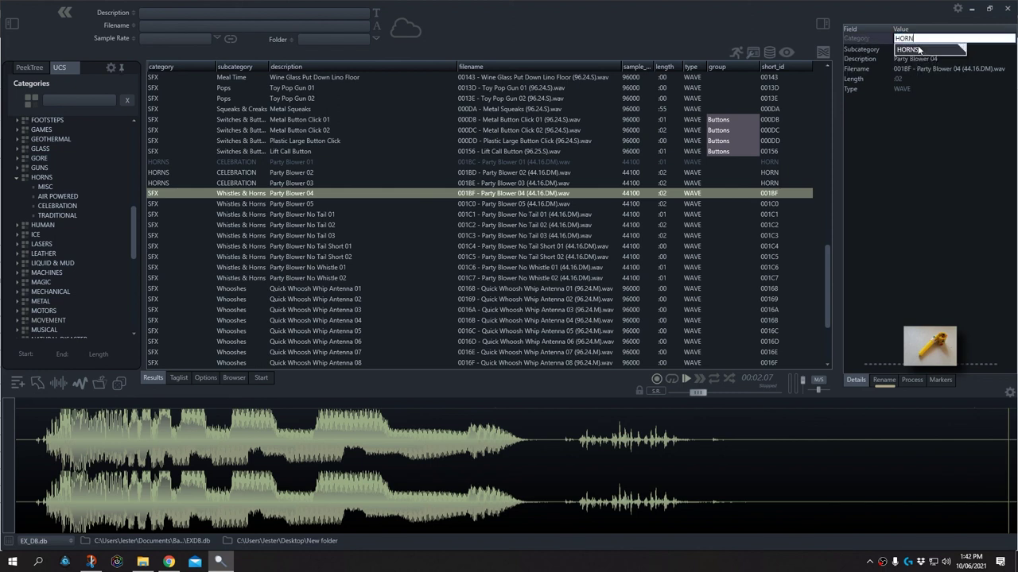
pyautogui.click(918, 49)
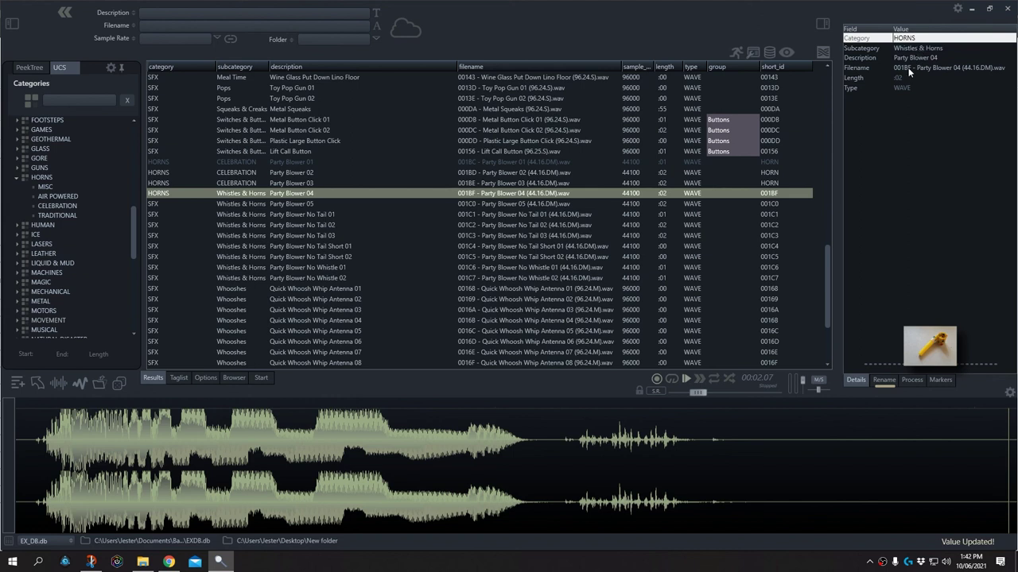